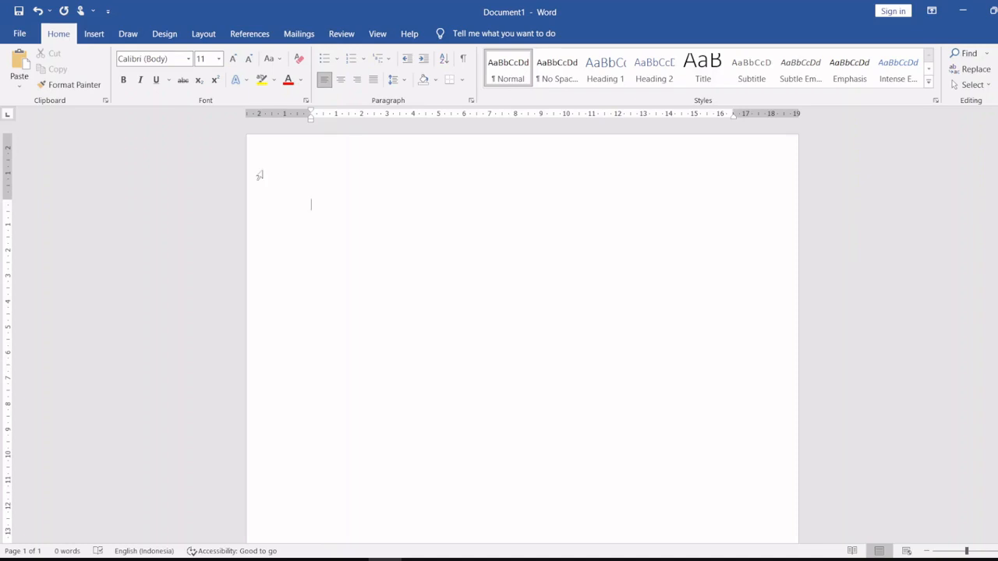
Set the document's paper size to A4 in the page setup.
click(200, 39)
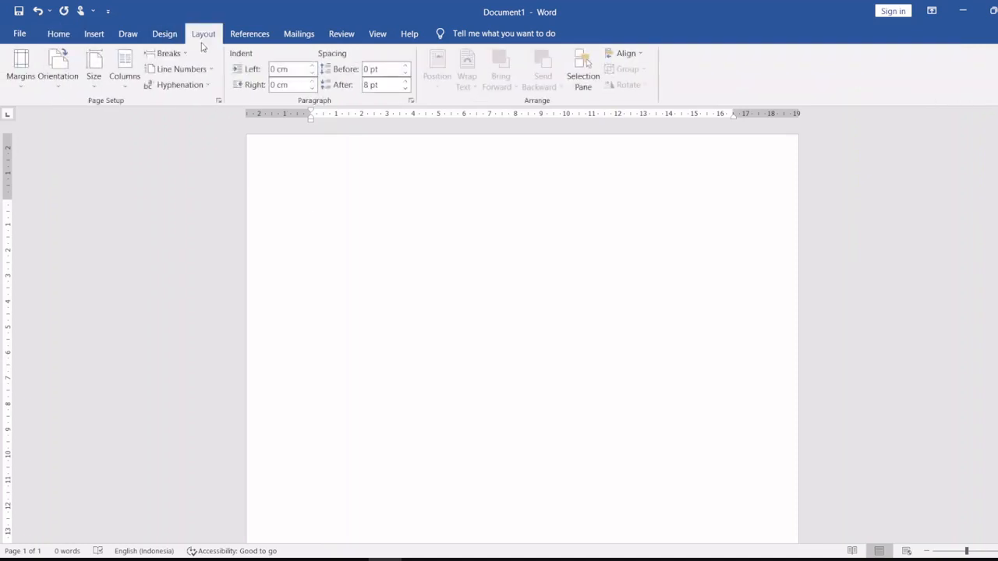
click(219, 102)
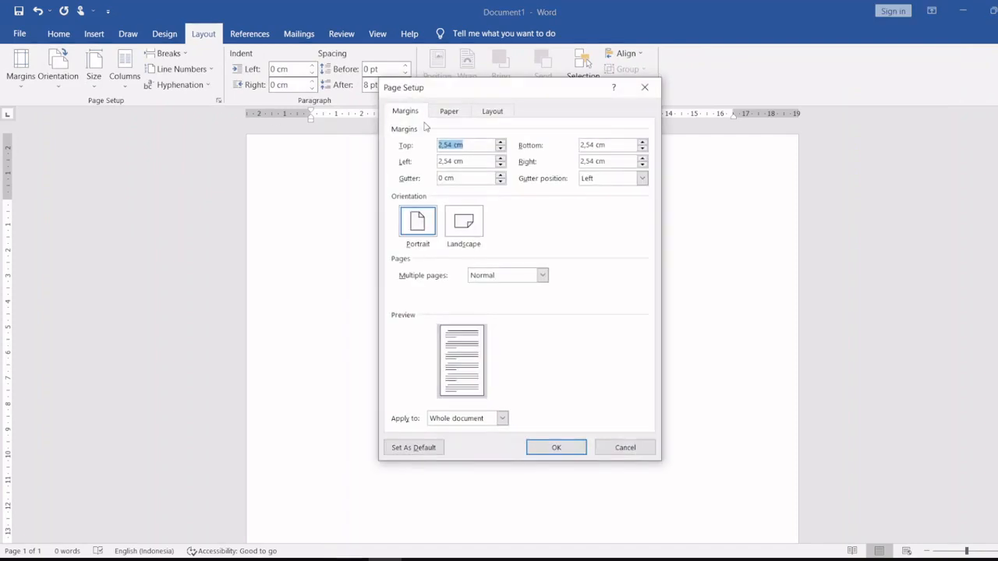
click(446, 116)
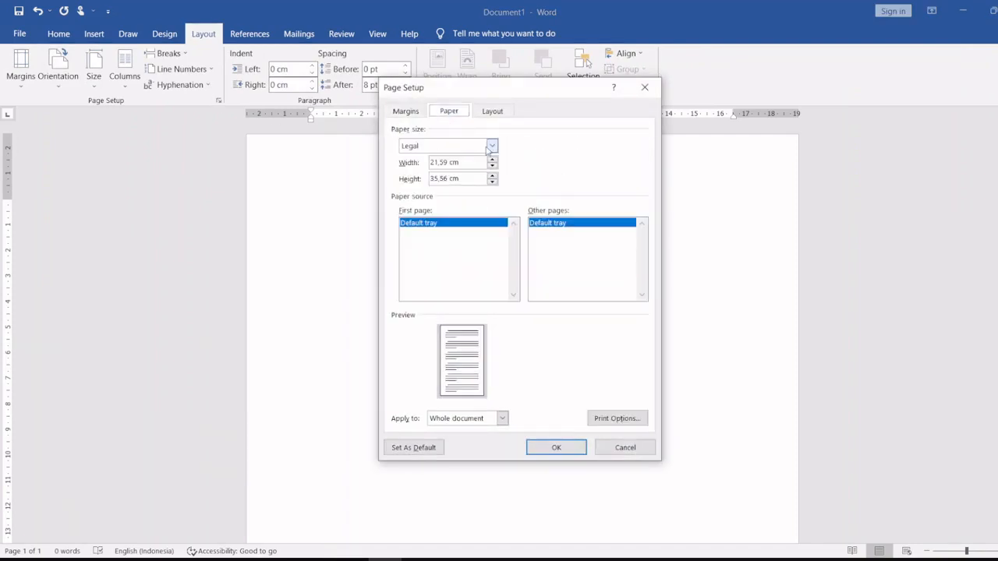
click(492, 148)
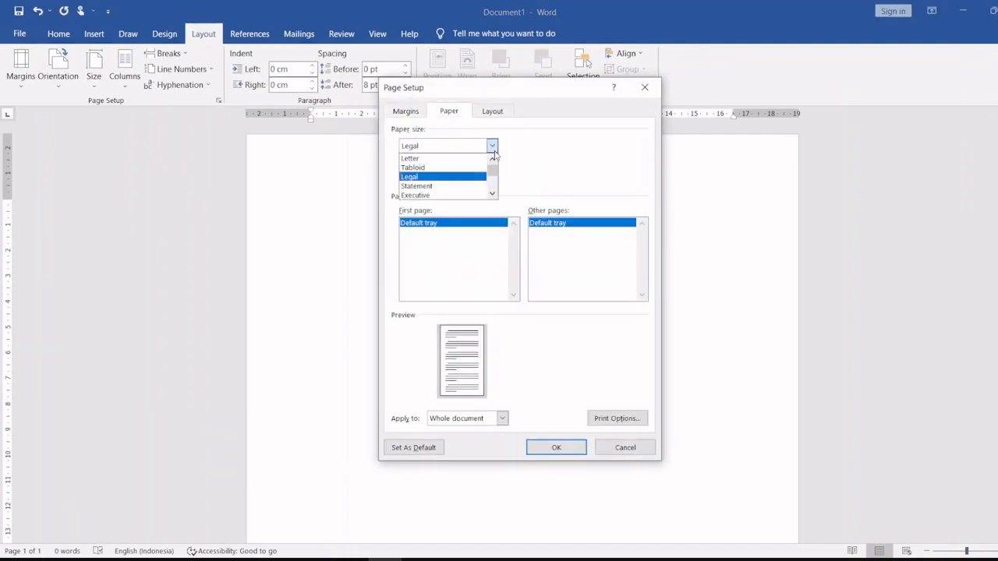
click(492, 194)
click(491, 194)
click(492, 195)
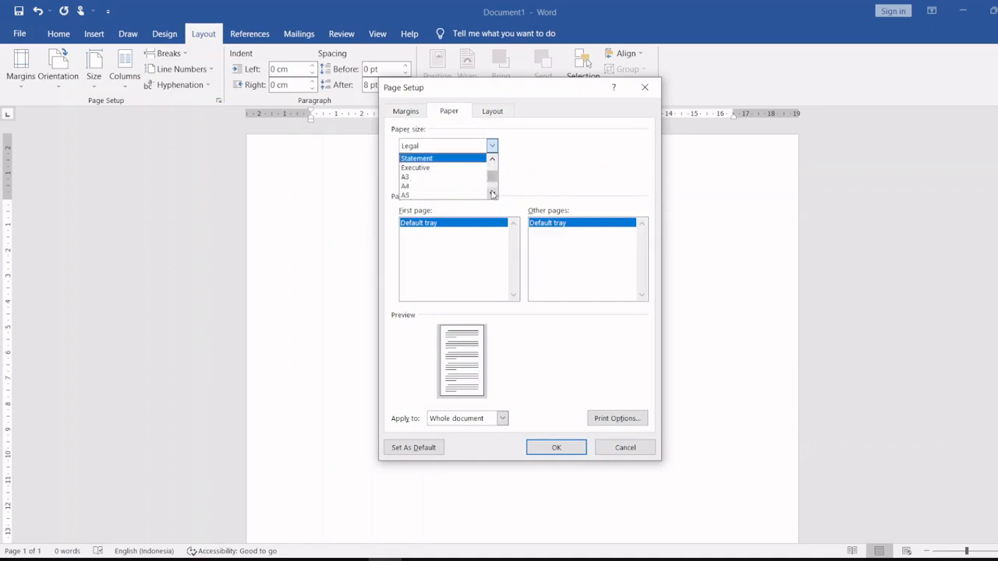
click(492, 194)
click(468, 194)
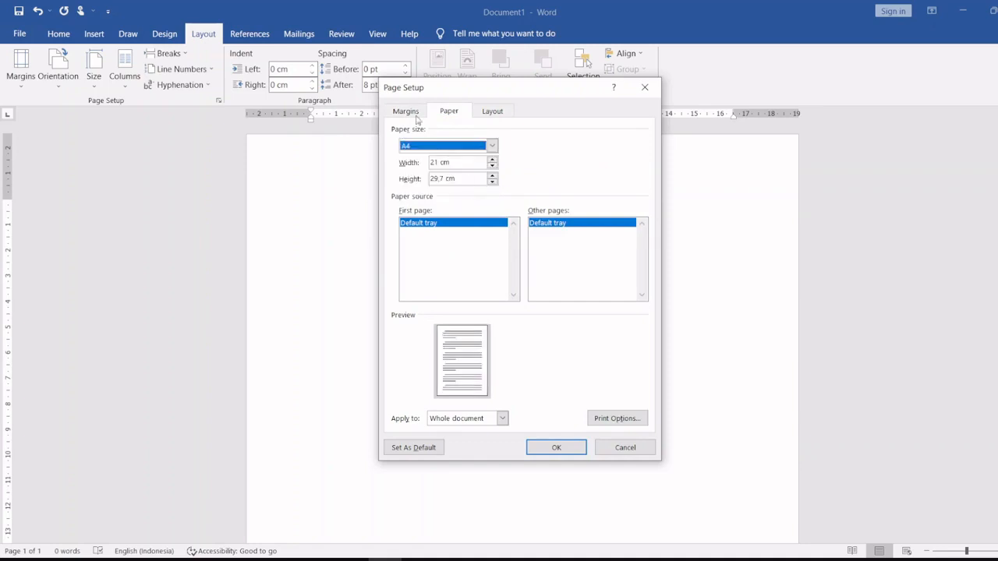
Set the top, left, bottom and right page margins to 2 cm with portrait orientation, and apply the page setup.
click(413, 113)
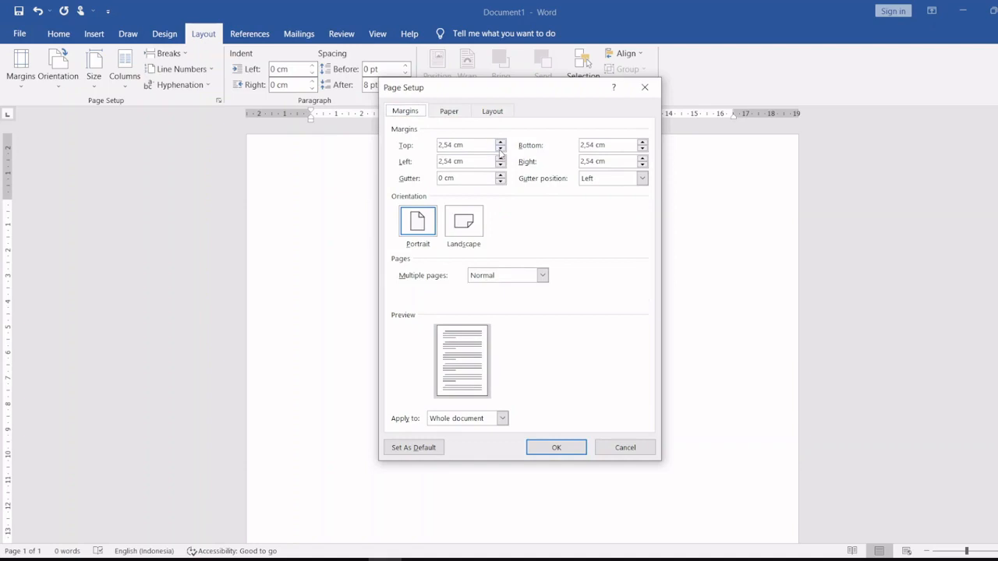
click(500, 148)
click(500, 149)
click(501, 150)
click(500, 149)
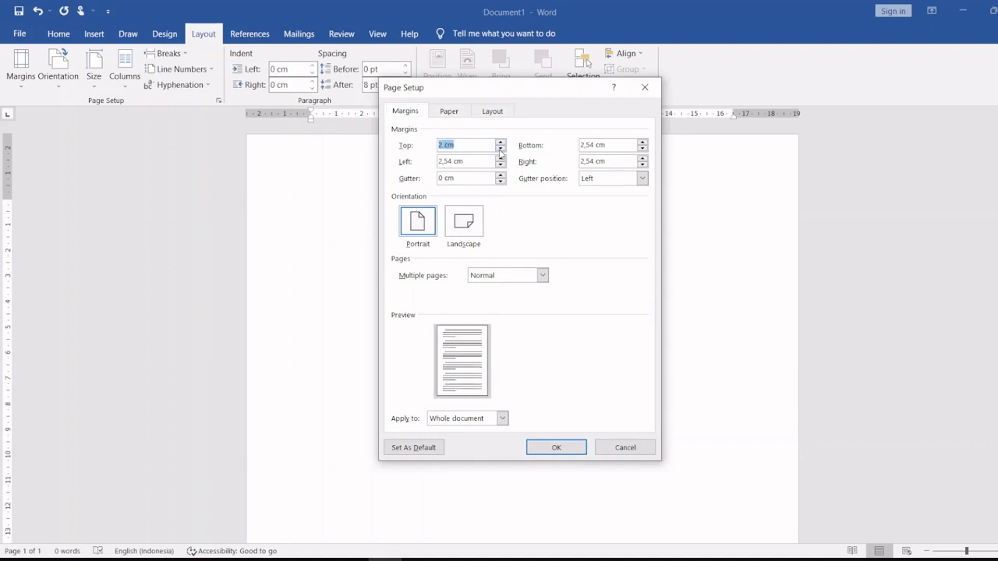
click(500, 165)
click(500, 164)
click(500, 164)
click(641, 148)
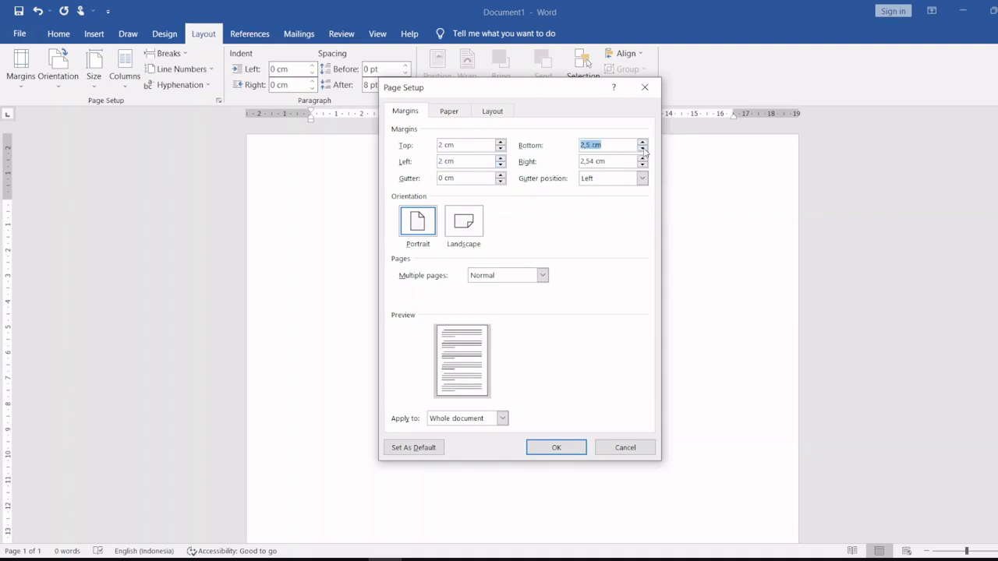
click(642, 148)
click(643, 165)
click(642, 165)
click(419, 225)
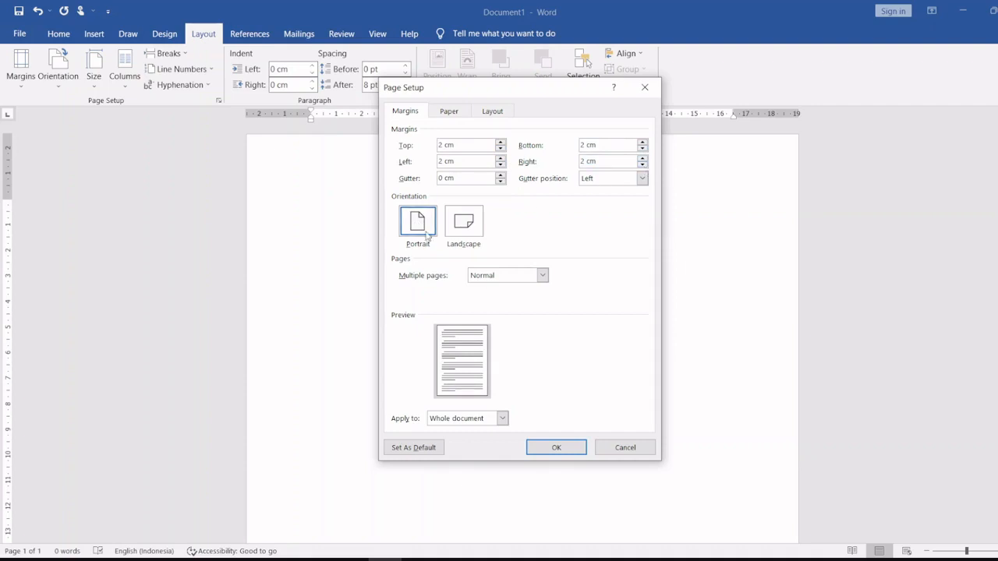
click(562, 447)
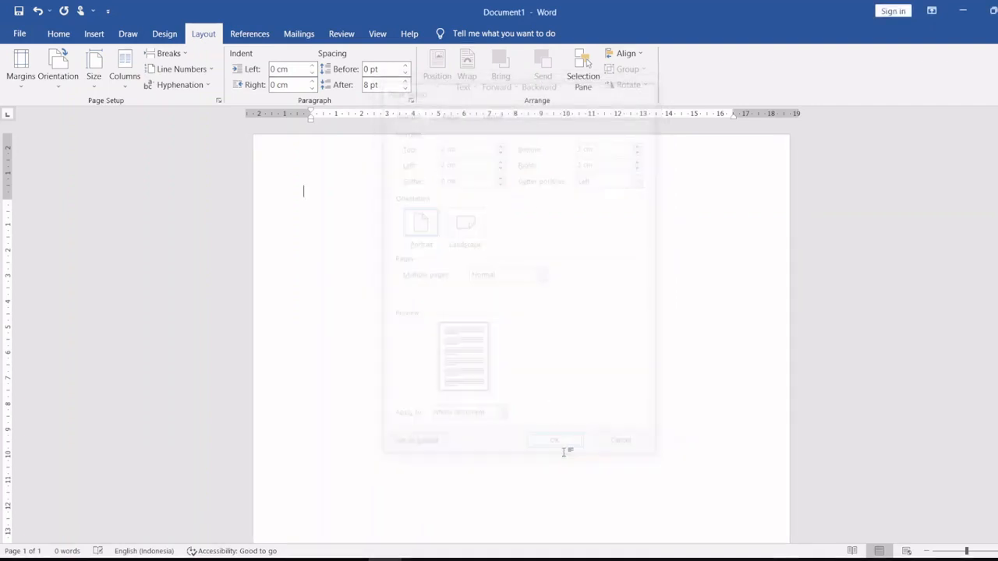
Set the paragraph spacing after to 0 pt and the line spacing to 1,5 lines.
click(411, 102)
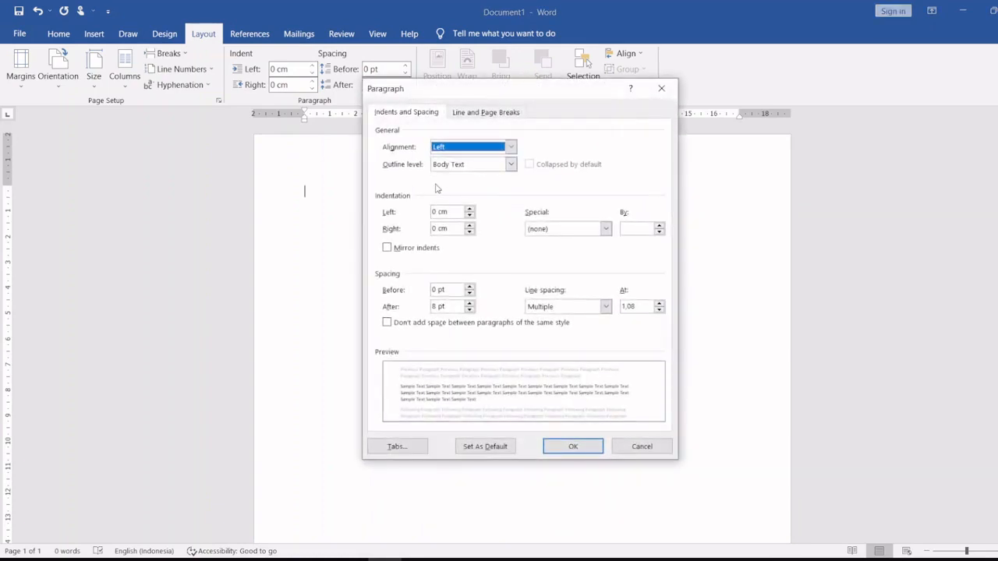
click(469, 311)
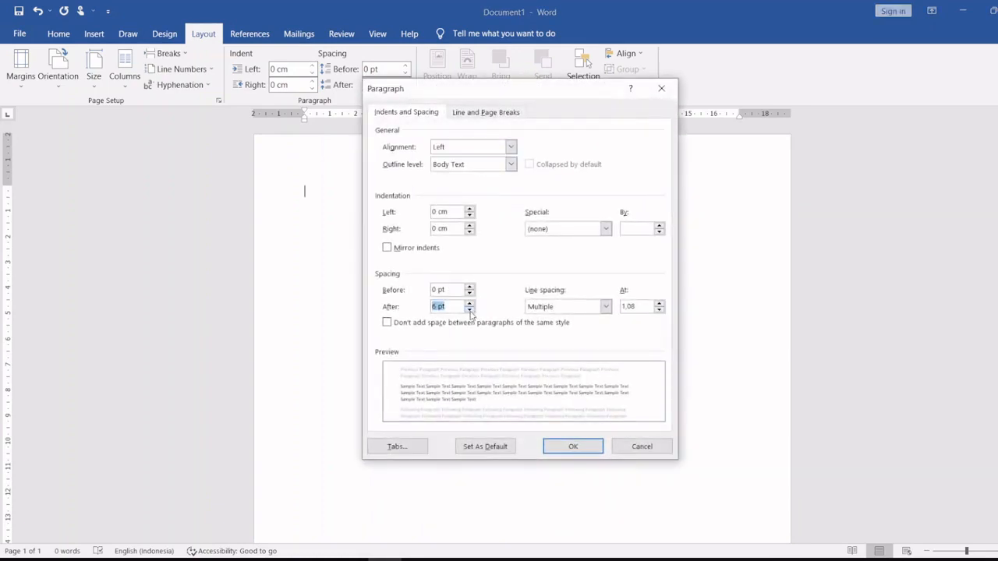
click(469, 311)
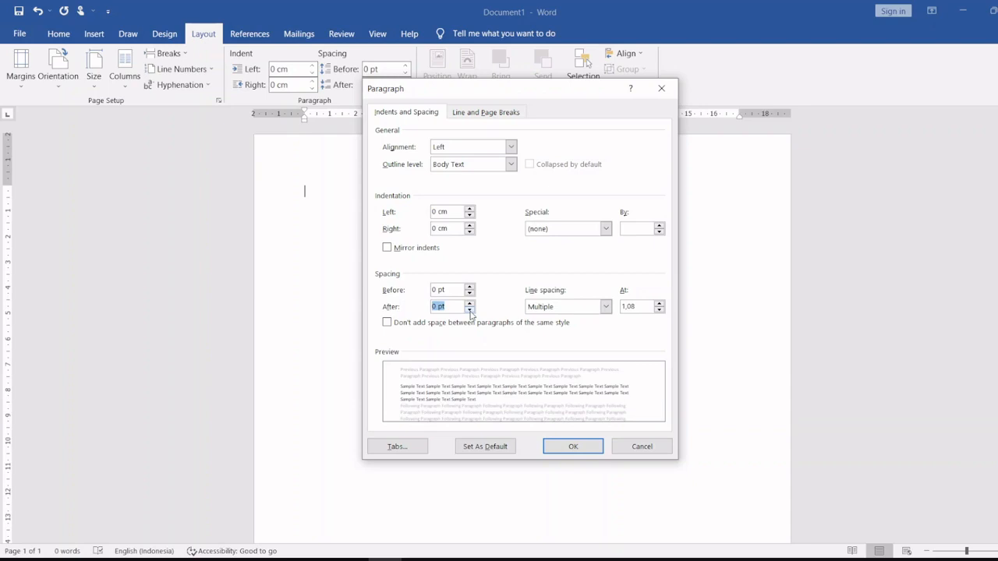
click(551, 312)
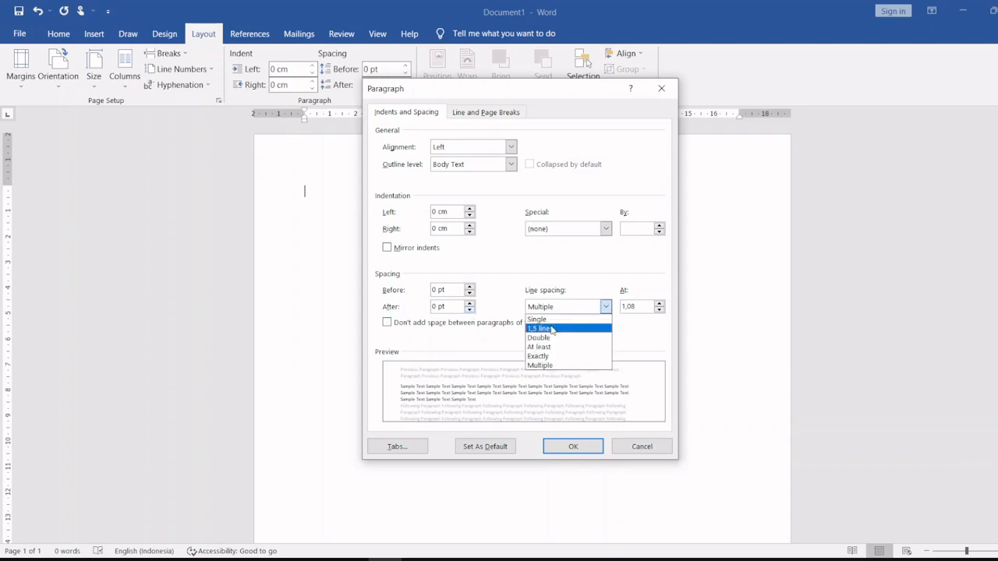
click(551, 328)
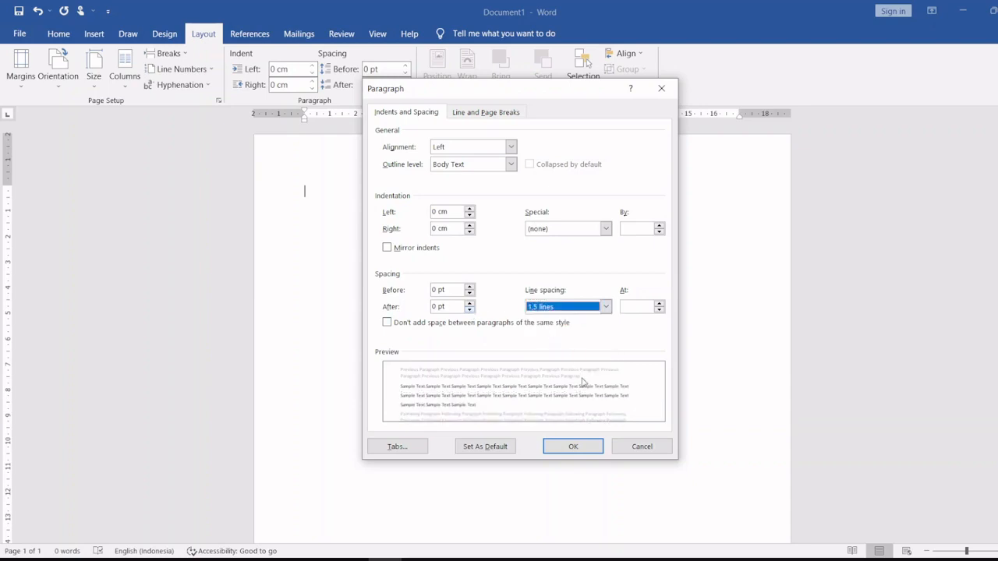
click(574, 446)
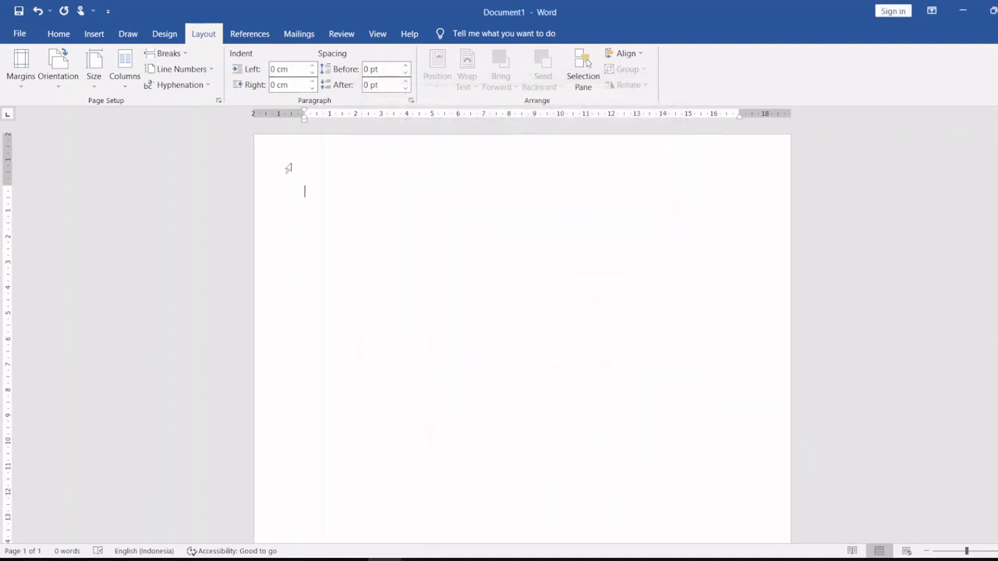
Enter the "MENGENAL WEBSITE" article with its sections Fungsi Align Left, Fungsi Align Center, Fungsi Align Right and Fungsi Align Justify.
click(59, 33)
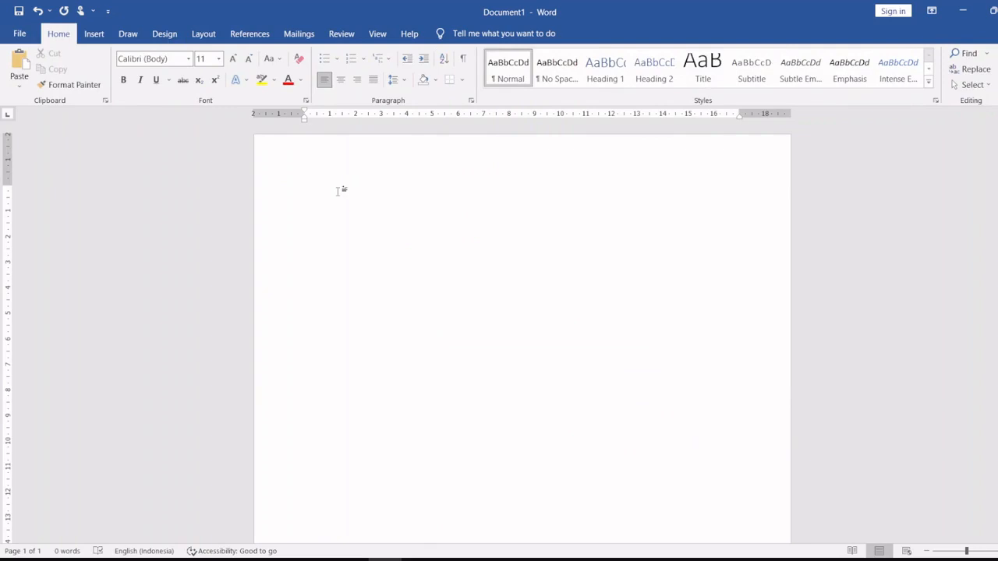
text(MENGENAL WEBSITE Fungsi Align Left Website merupakan kumpulan halaman – halaman web (Web page) yang berisi informasi baik teks, gambar, animasi, video dan suara, diwakili oleh suatu Domain Name (misalnya : www.arvamart.com) sebagai pengenalnya yang ditempatkan di suatu komputer server sebagai tempat Hostingnya ( tempat meletakan file-file Website). Fungsi Align Center Halaman web ditulis dalam format HTML (HyperText Markup Language) sehingga memungkinkan untuk dapat dibaca diberbagai platform menggunakan protocol HTTP (HyperText Transfer Protocol) sehingga file halaman web tersebut dapat ditampilkan dari server ke client dalam www (world wide web ) di internet melalui Web browser yang mengacu pada URL (Uniform Resource Locater). Fungsi Align Right Contoh URL : http://www.arvamart.com/artikel/mengenal-website.html dimana http adalah protocol yang digunakan, www.arvamart.com adalah host name dengan extention domain .com, artikel adalah folder yang menampung file-file web, dan mengenal-website.html adalah file halaman web yang akan ditampilkan. Fungsi Align Justify Ada banyak manfaat dan keuntungan apabila kita mempunyai Website, diantaranya : kita dapat sharing ilmu pengetahuan melalui tutorial atau artikel, mempublikasikan karya ilmiah atau hasil penelitian, memberikan informasi yang "up to date" tentang politik, hukum, sosial, ekonomi, budaya, pendidikan, IPTEK, agama, penomena yang terjadi, hiburan, olahraga, dan dapat juga dimanfaatkan sebagai media untuk berbisnis.)
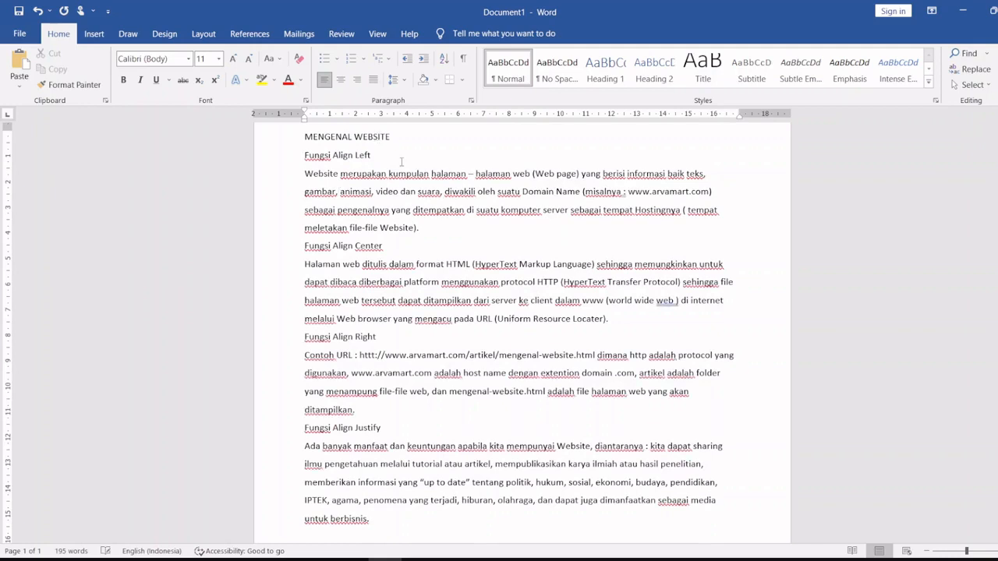
scroll(399, 166, up, 1)
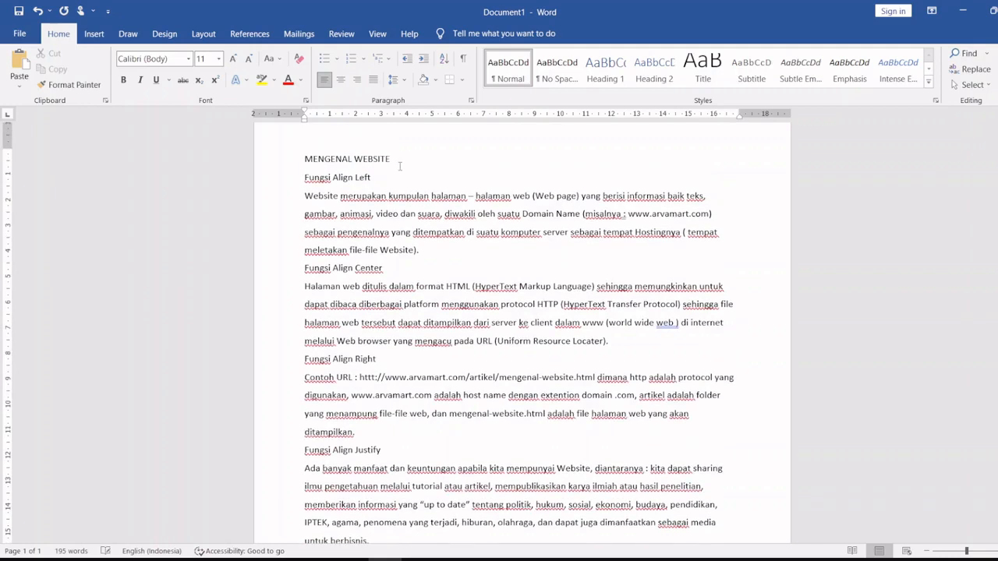
scroll(400, 166, up, 1)
scroll(399, 166, down, 2)
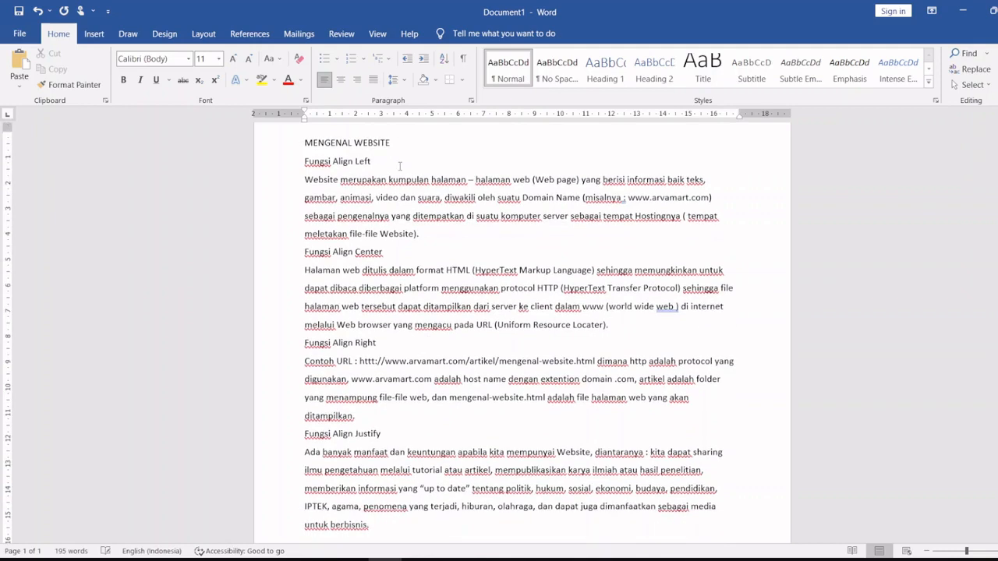
scroll(399, 166, up, 1)
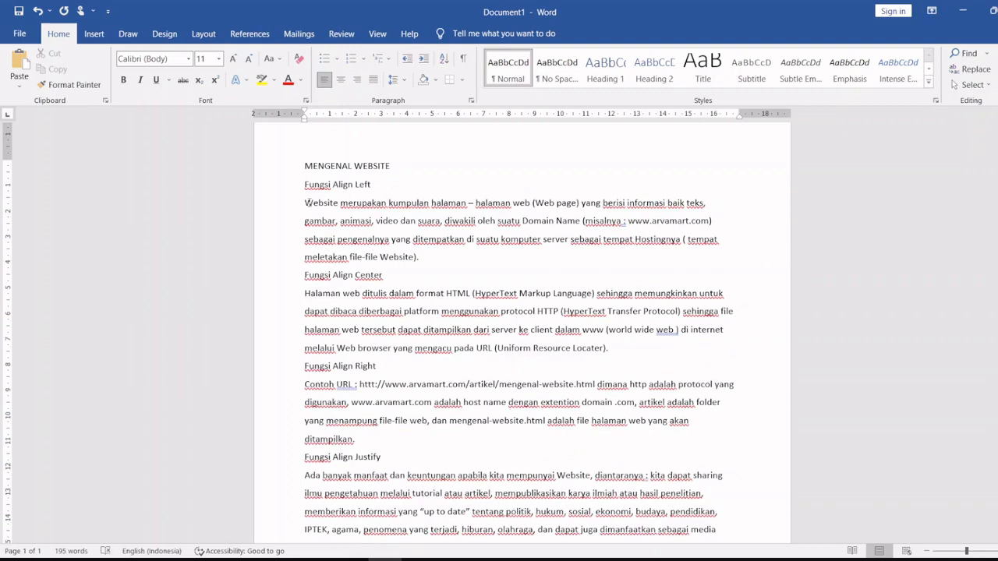
Indent the first line of the body paragraph under each of the four "Fungsi Align" headings.
click(305, 203)
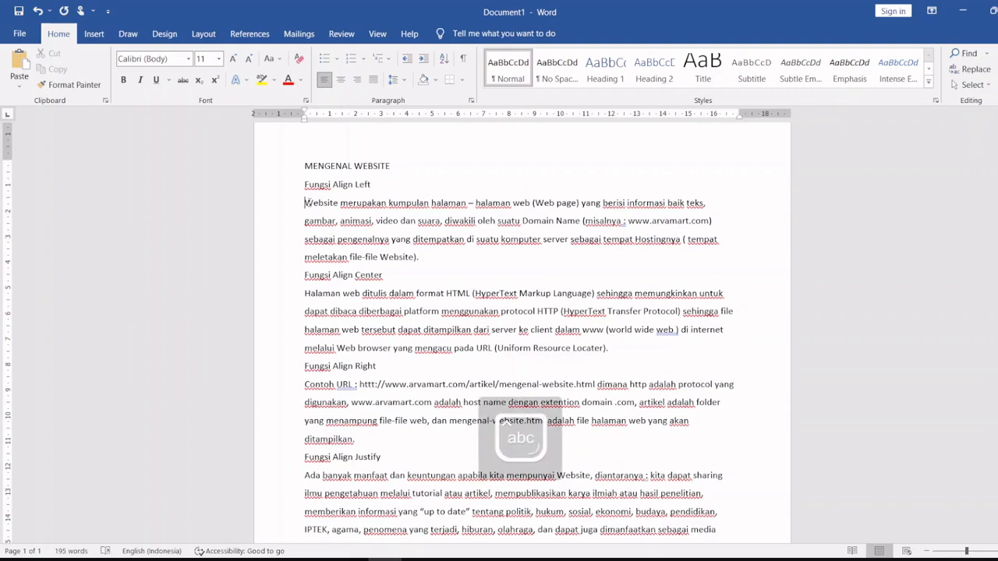
key(Tab)
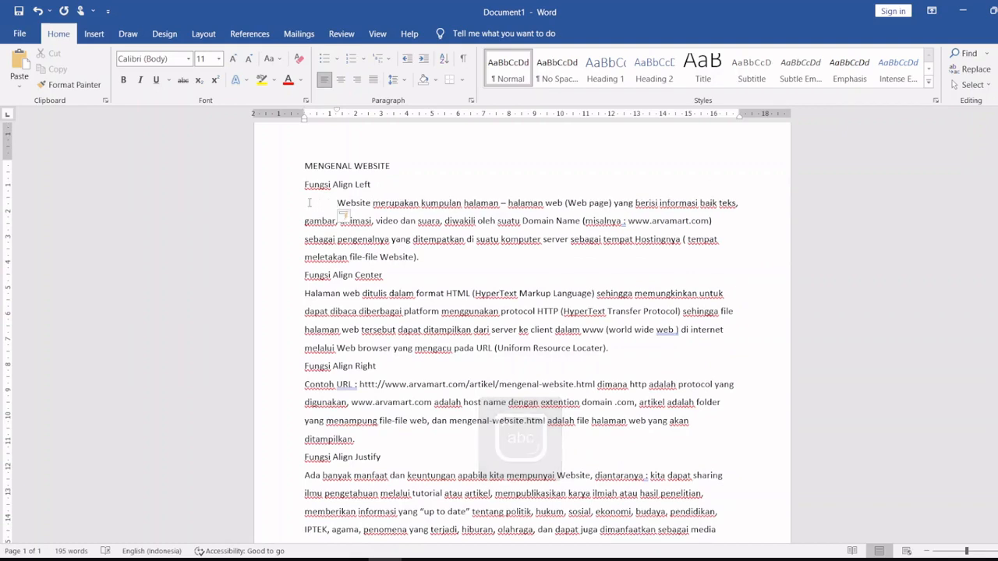
click(305, 293)
key(Tab)
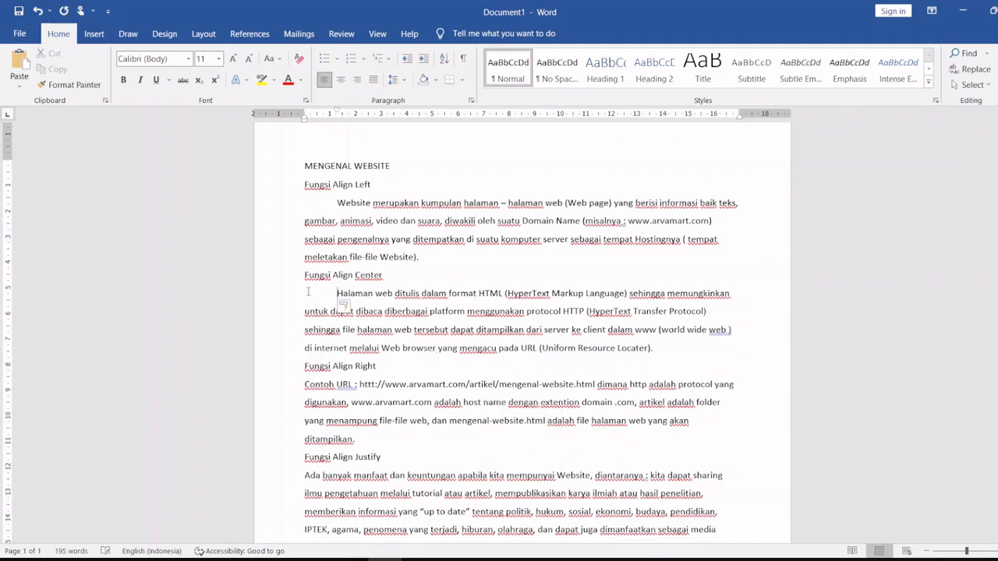
click(305, 385)
key(Tab)
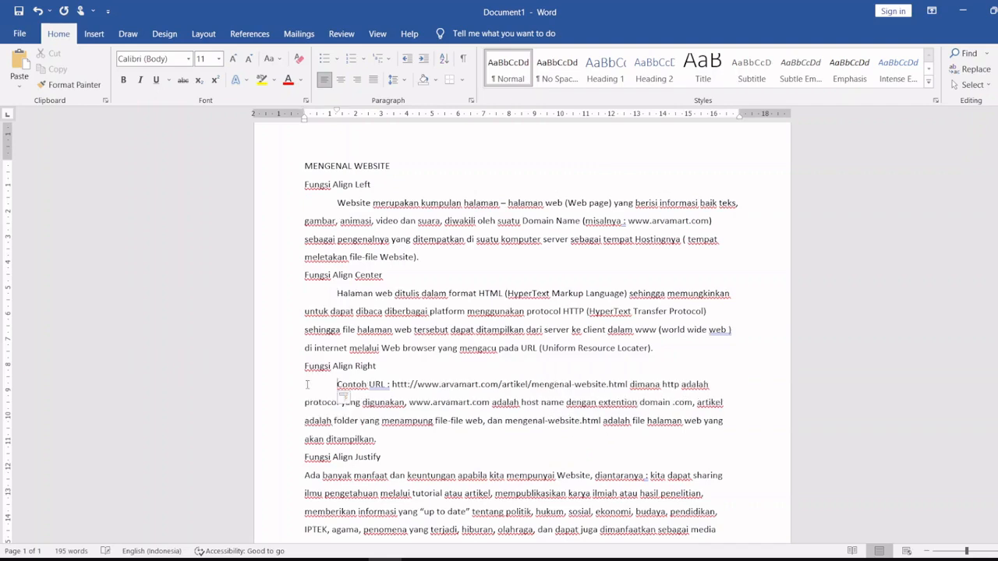
click(305, 475)
key(Tab)
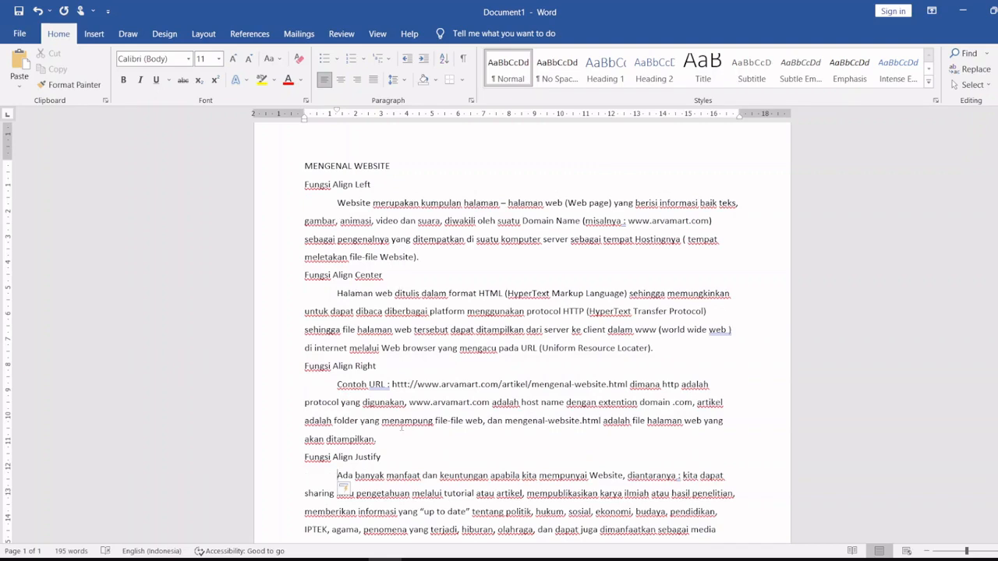
Check the reference image w3.jpg, and format the title "MENGENAL WEBSITE" in Goudy Stout, centred.
click(421, 558)
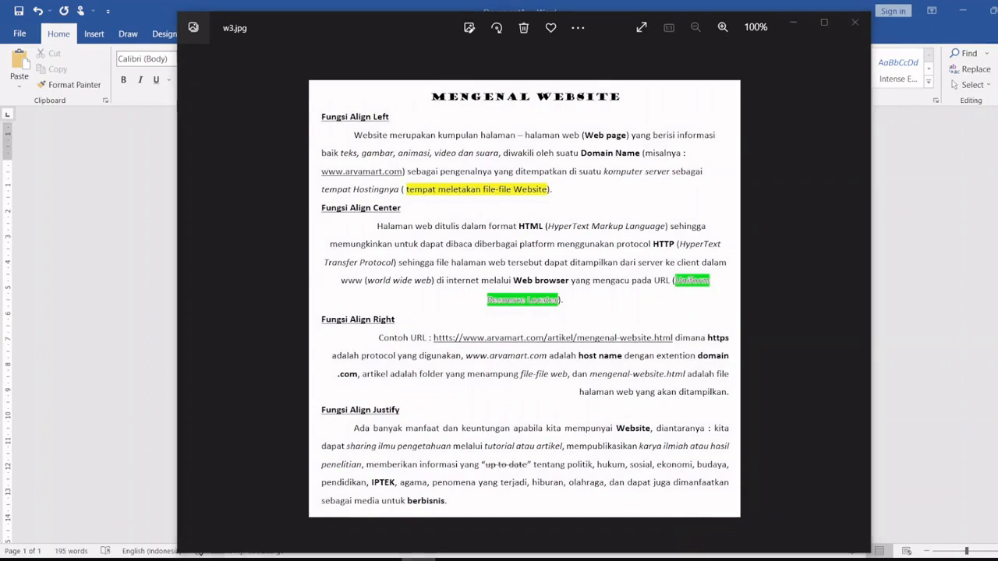
click(420, 558)
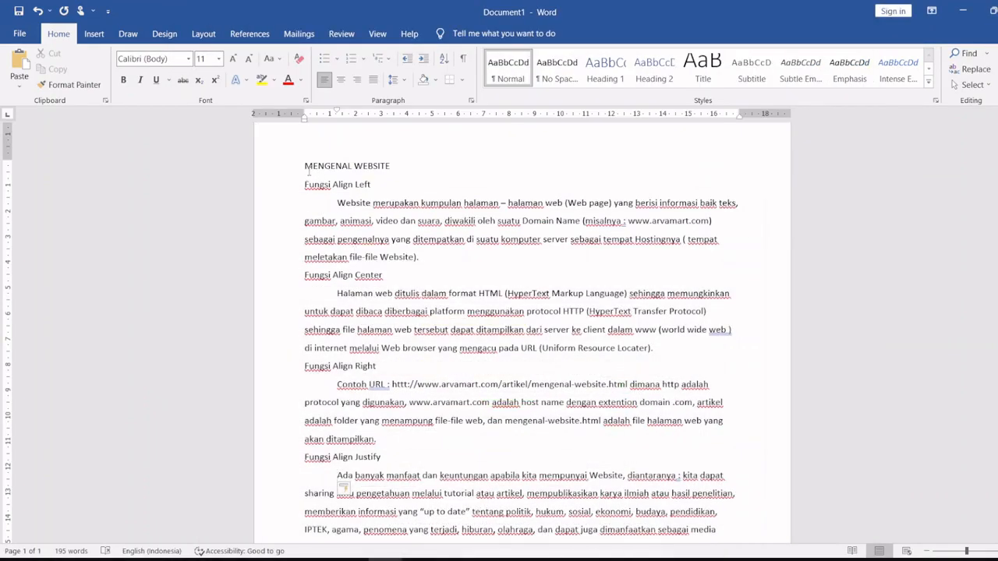
drag(305, 166, 402, 174)
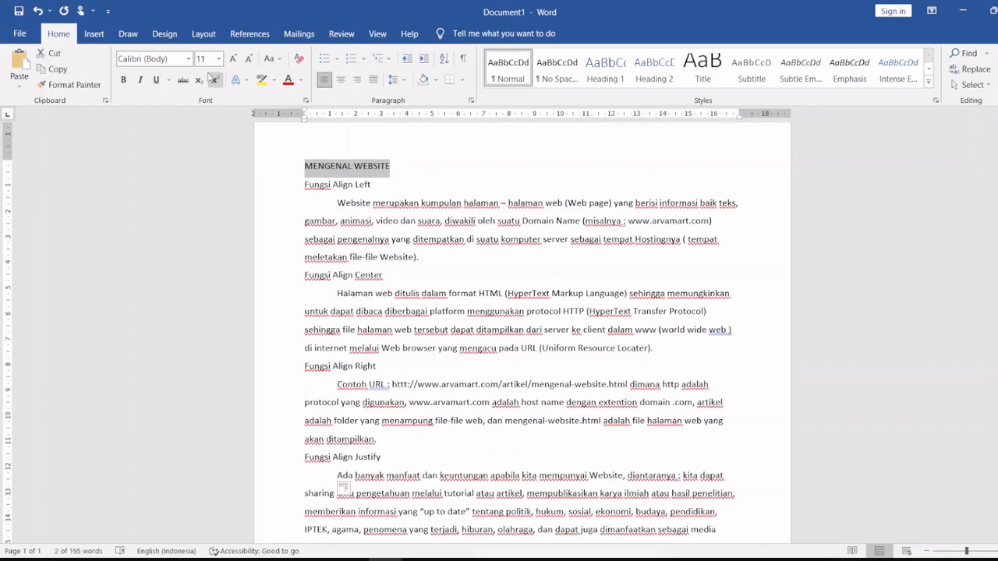
click(190, 60)
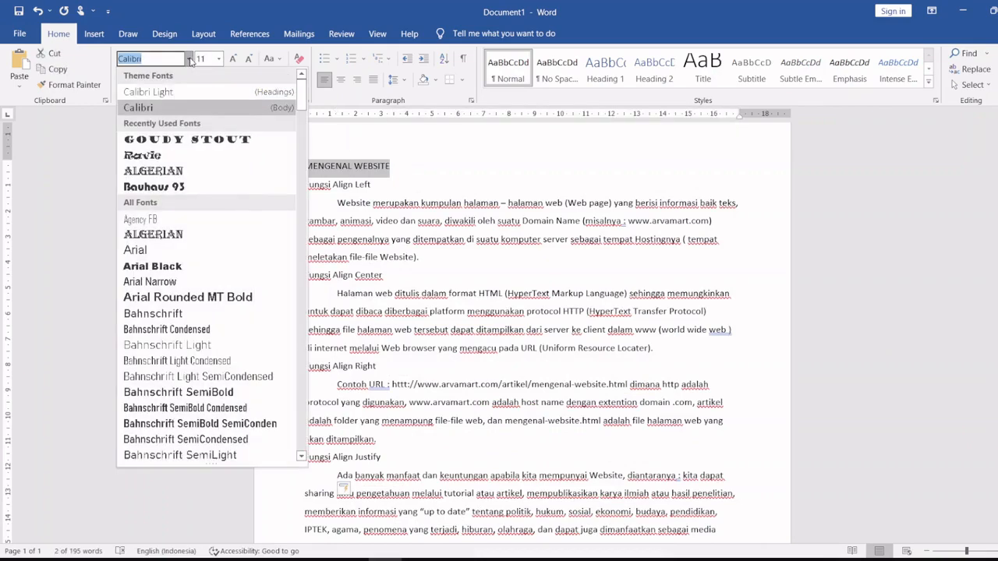
drag(304, 102, 296, 257)
click(271, 250)
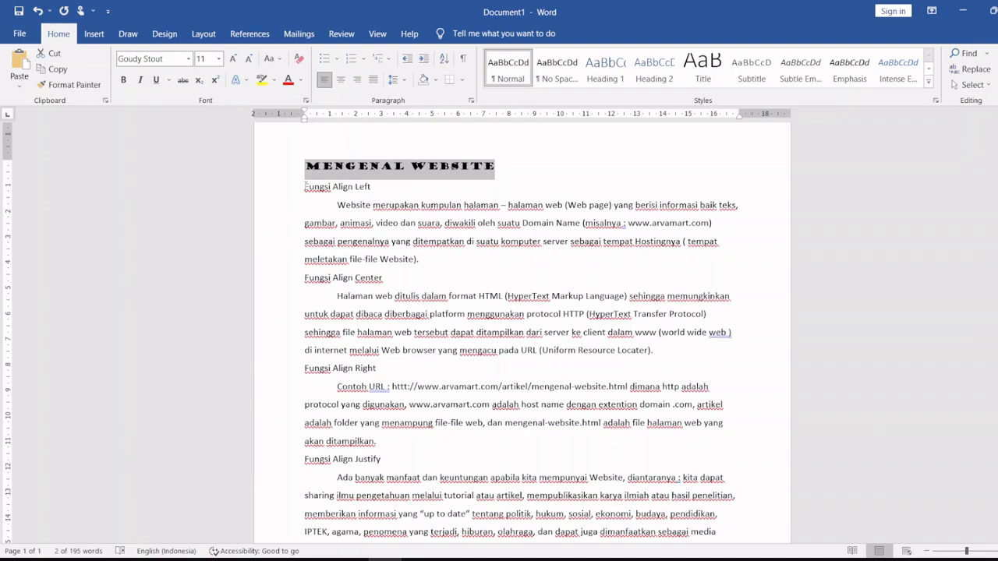
click(340, 81)
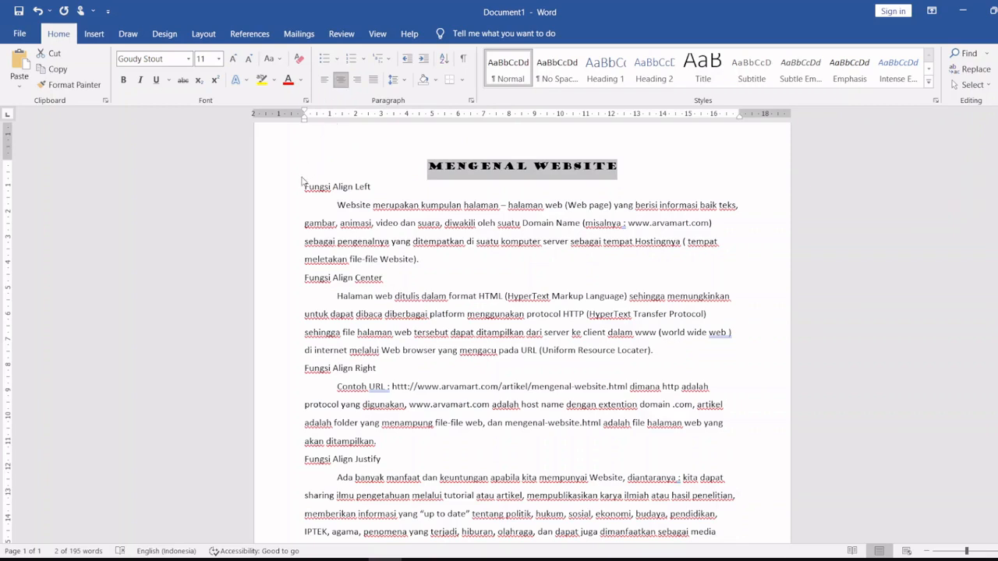
Make the heading "Fungsi Align Left" bold and underlined.
drag(305, 187, 373, 187)
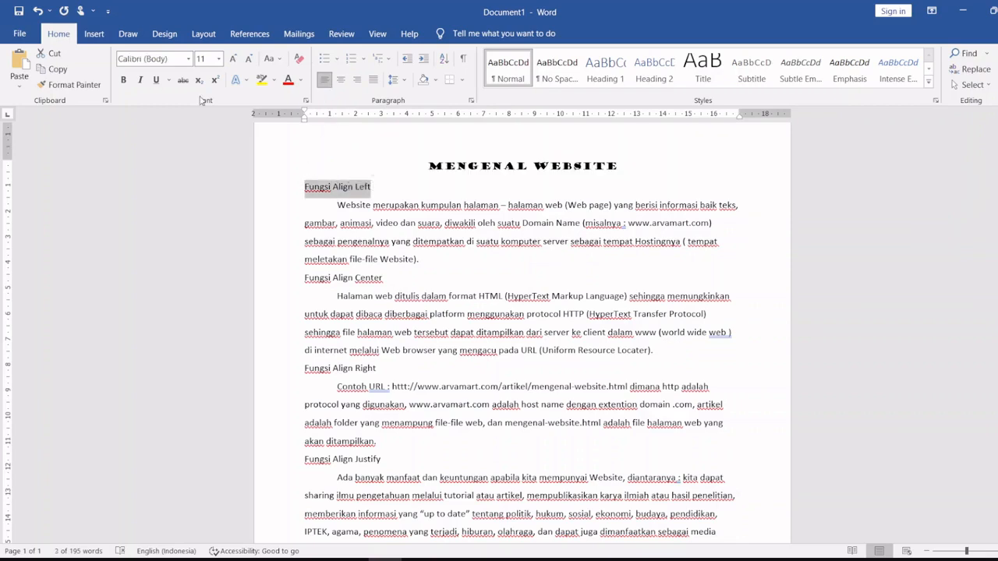
click(123, 81)
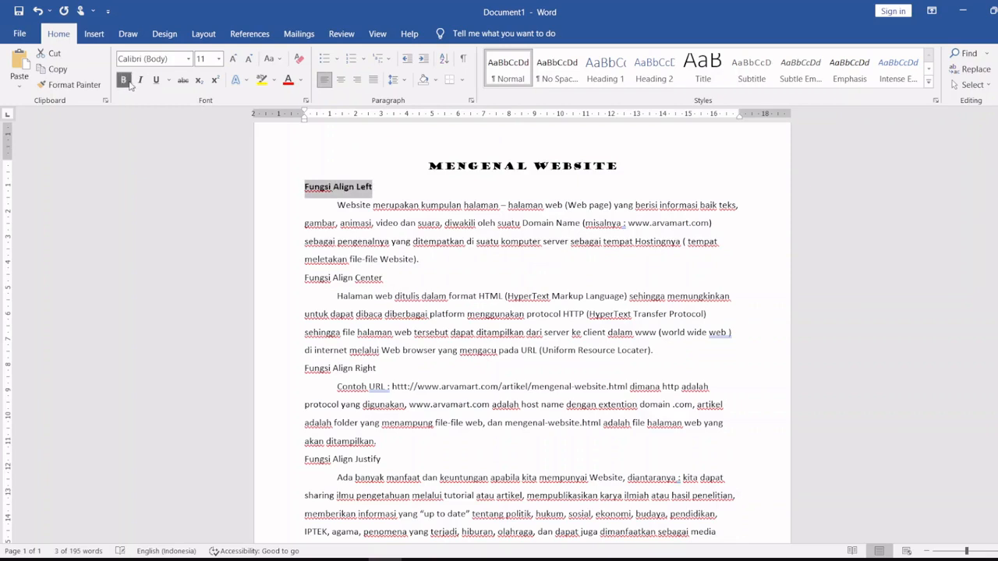
click(153, 82)
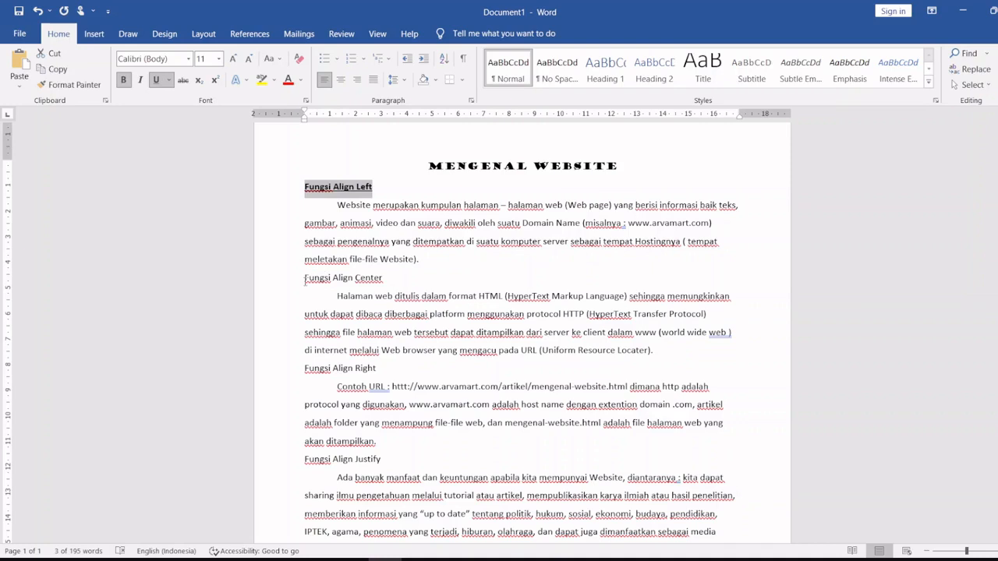
Make the heading "Fungsi Align Center" bold and underlined, and centre the body paragraph below it.
drag(305, 282, 384, 276)
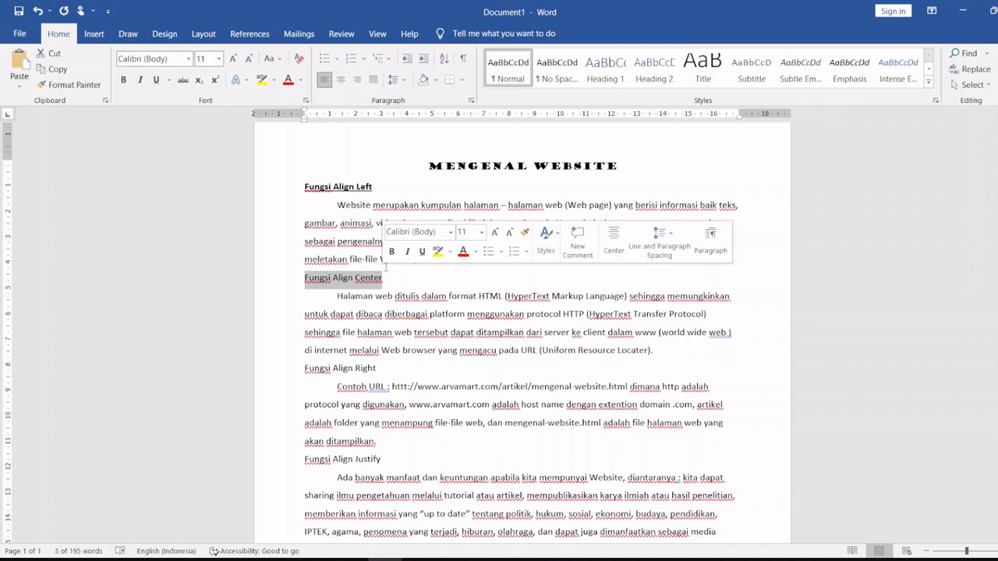
click(391, 251)
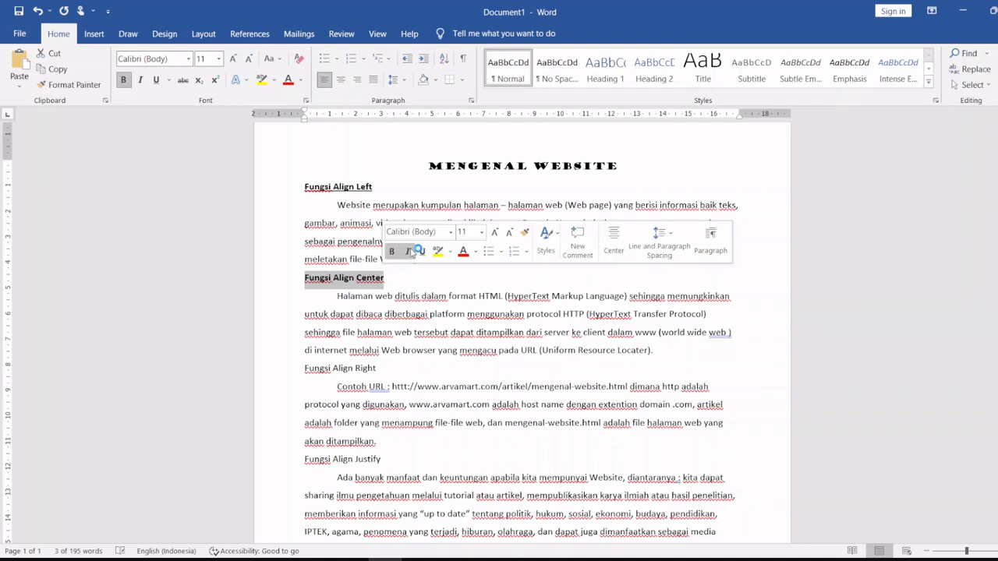
click(419, 251)
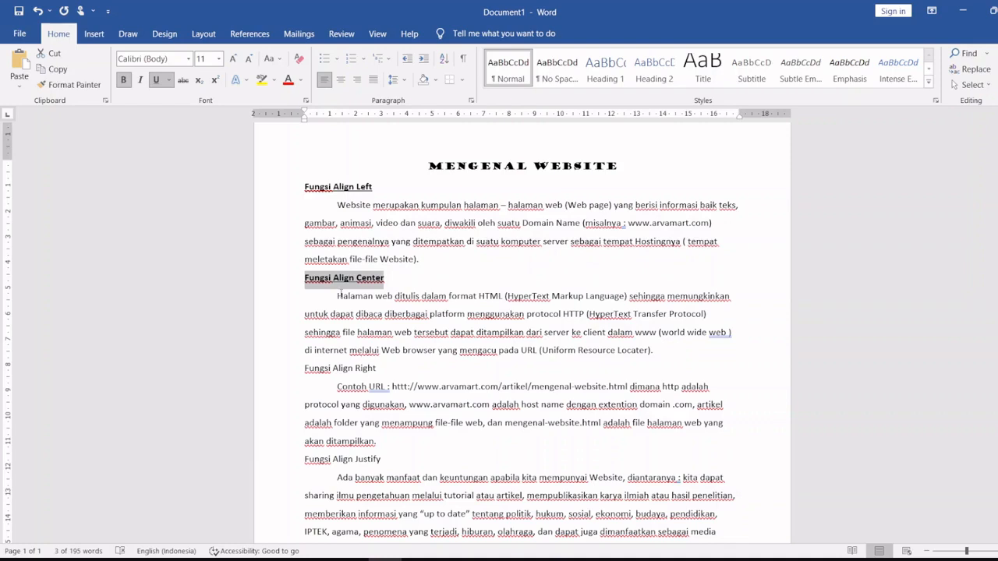
drag(337, 295, 664, 355)
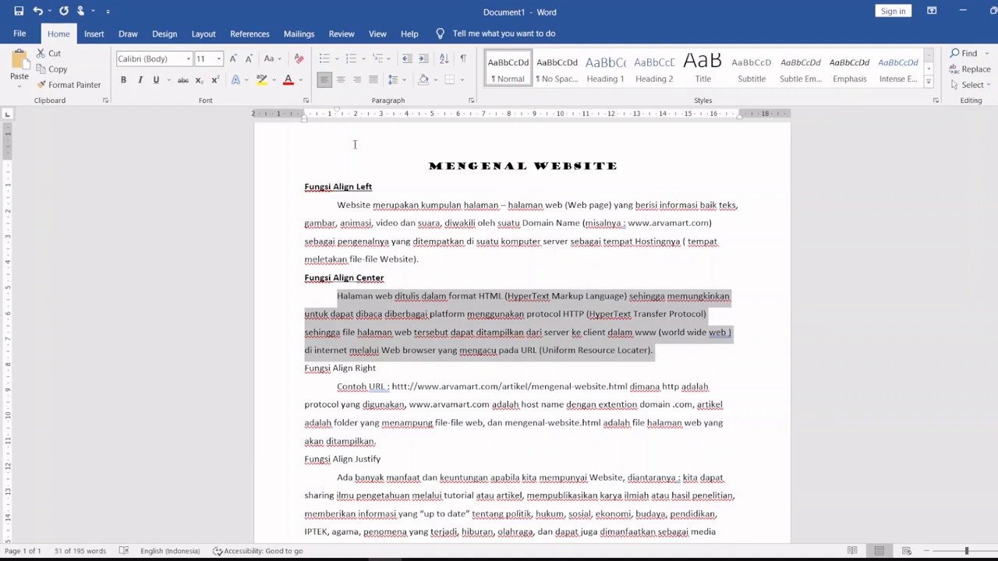
click(341, 80)
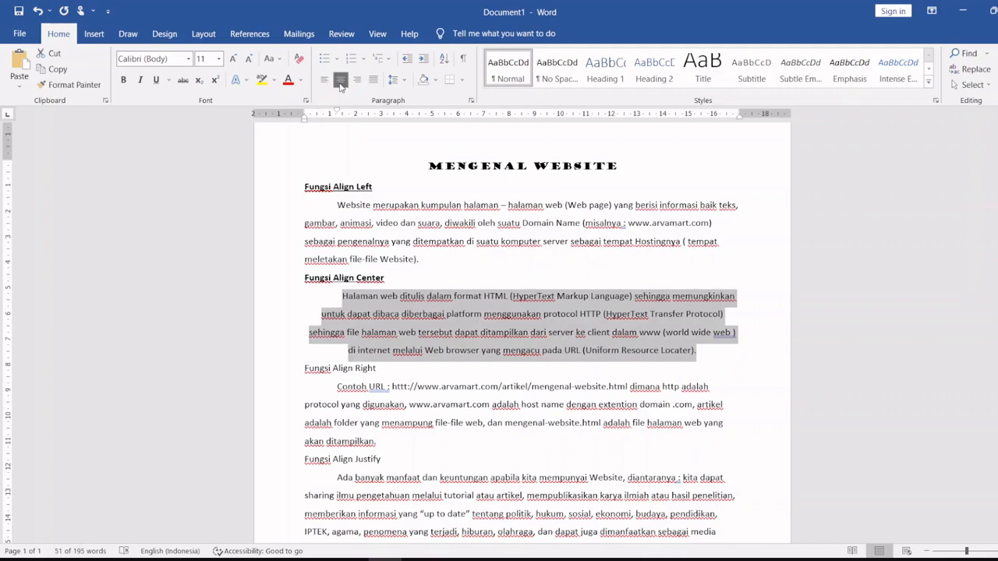
Make the heading "Fungsi Align Right" bold and underlined, and right-align the body paragraph below it.
click(304, 368)
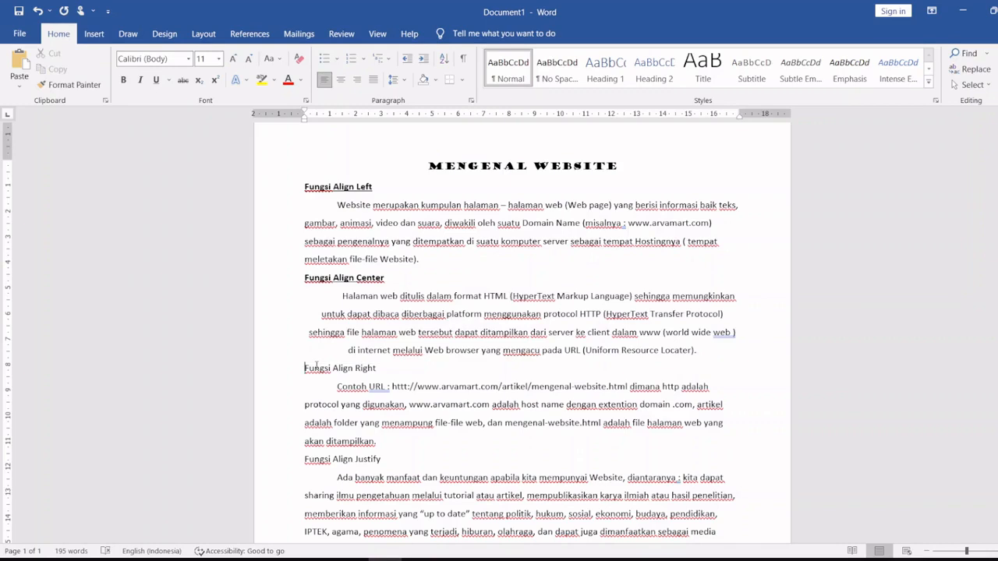
drag(317, 365, 377, 368)
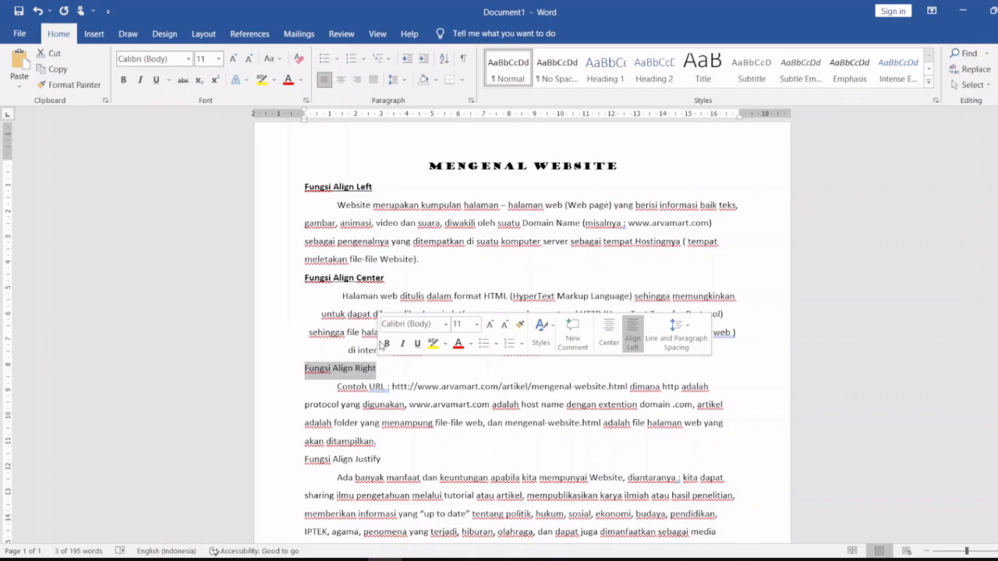
click(385, 344)
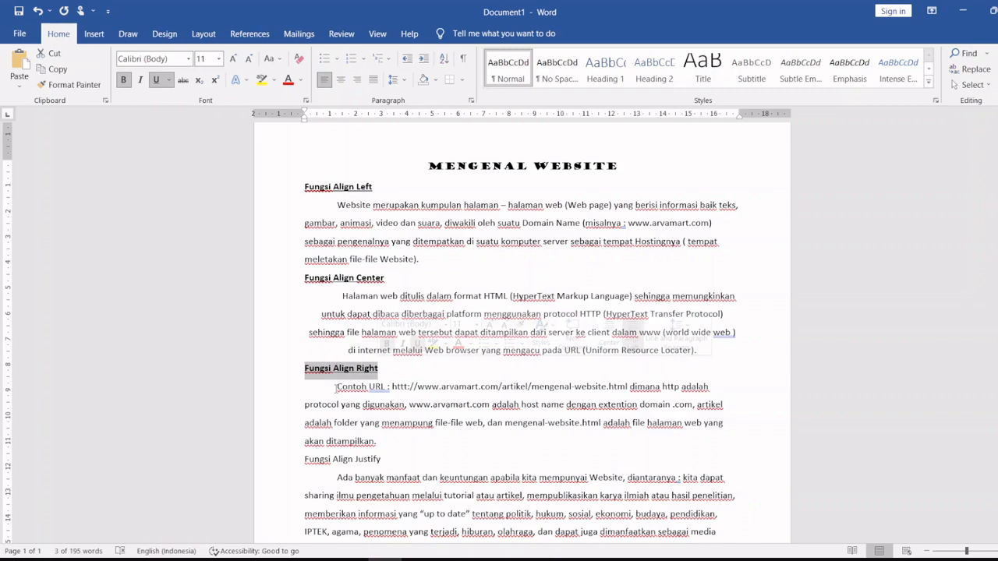
drag(336, 387, 378, 443)
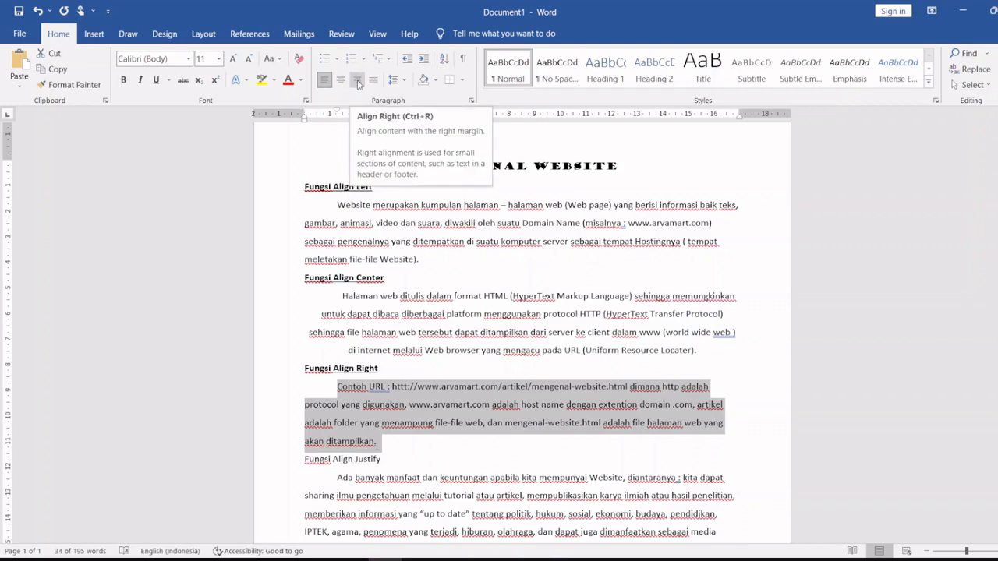
click(358, 81)
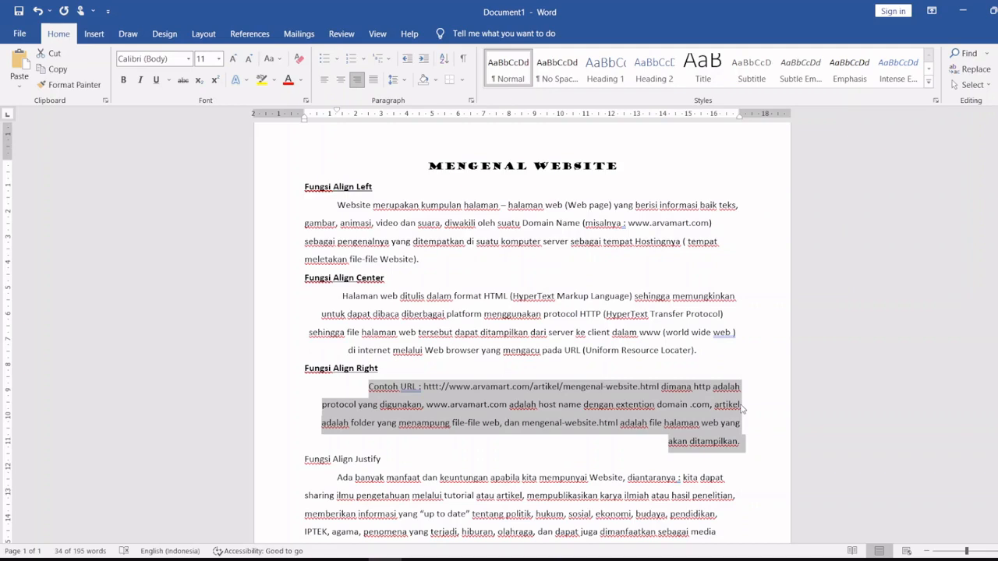
Make the heading "Fungsi Align Justify" bold and underlined, and justify the body paragraph below it.
triple_click(382, 459)
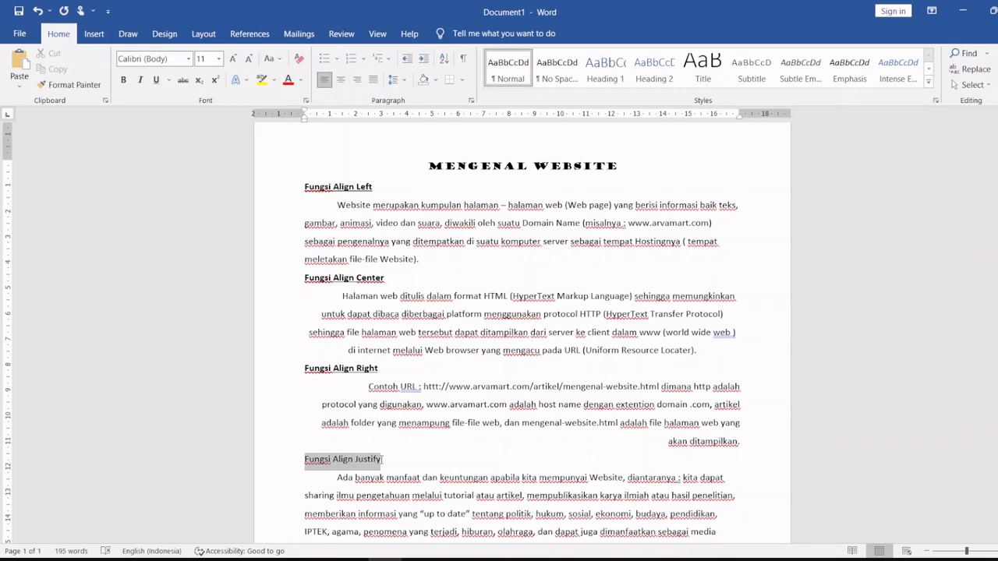
scroll(421, 390, down, 1)
click(460, 312)
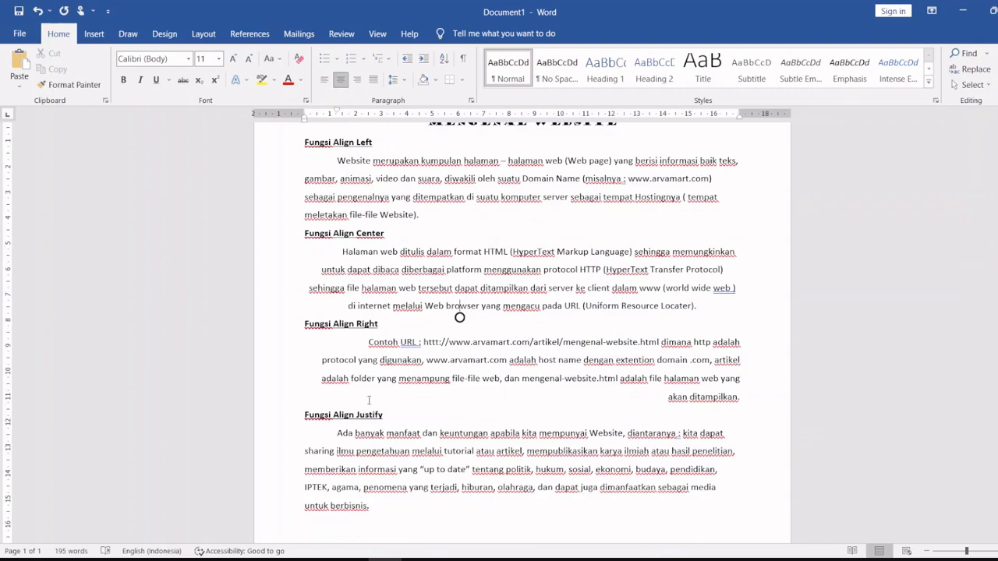
triple_click(403, 497)
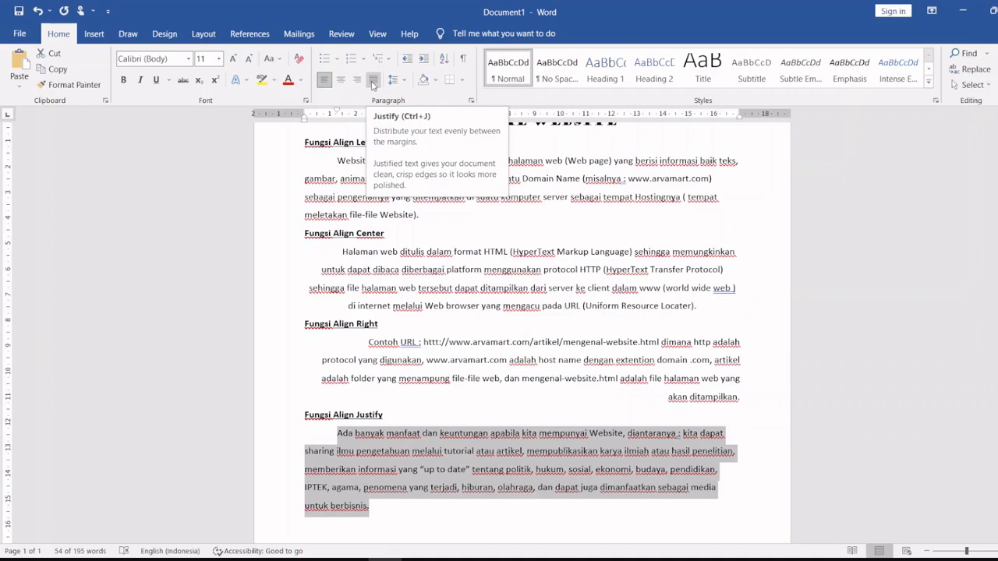
click(372, 79)
click(574, 415)
In the Align Left paragraph, bold "Web page" and "Domain Name" and italicise "teks, gambar, animasi, video dan suara" as in w3.jpg.
scroll(574, 417, up, 1)
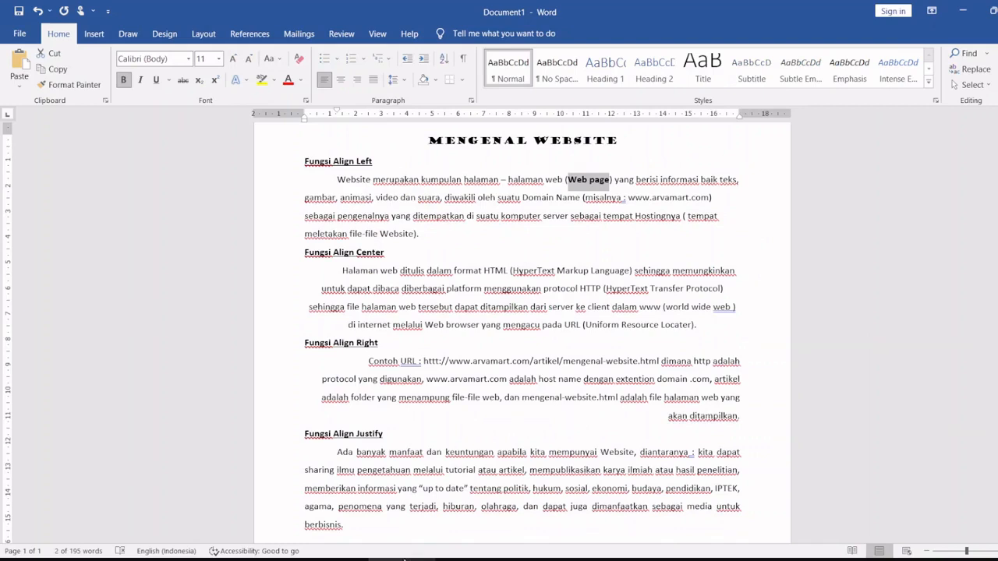
click(404, 560)
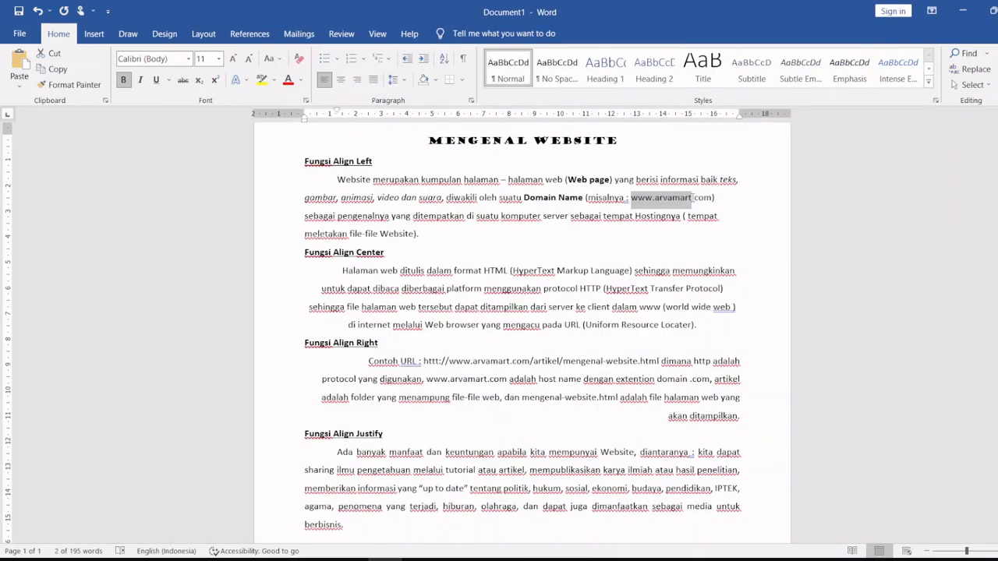
drag(692, 197, 712, 198)
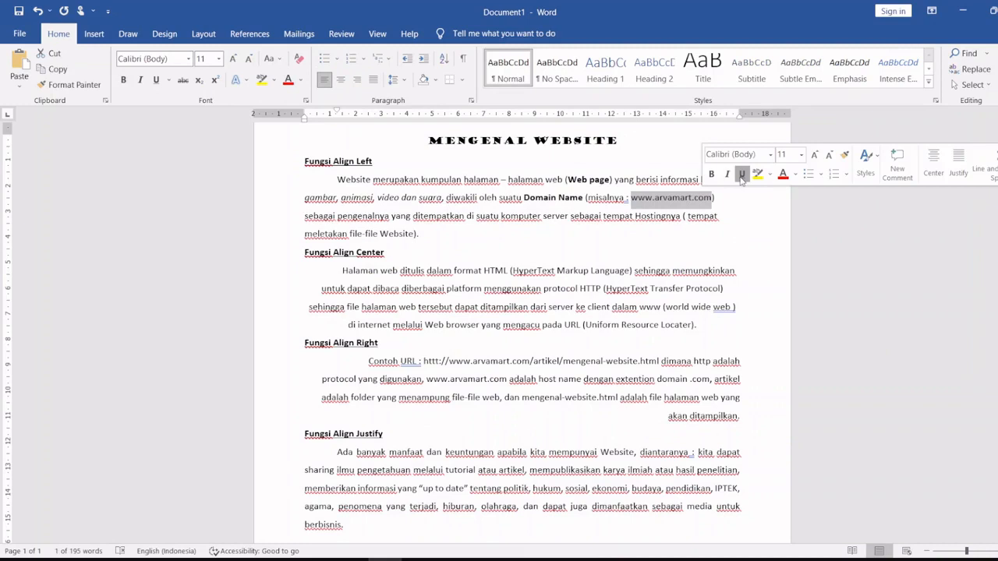
click(741, 174)
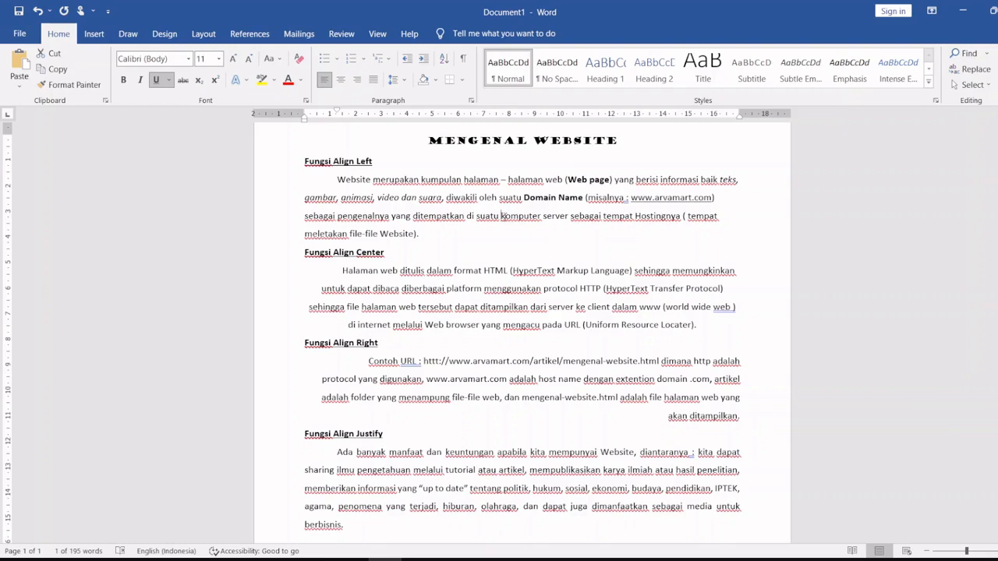
key(alt+Tab)
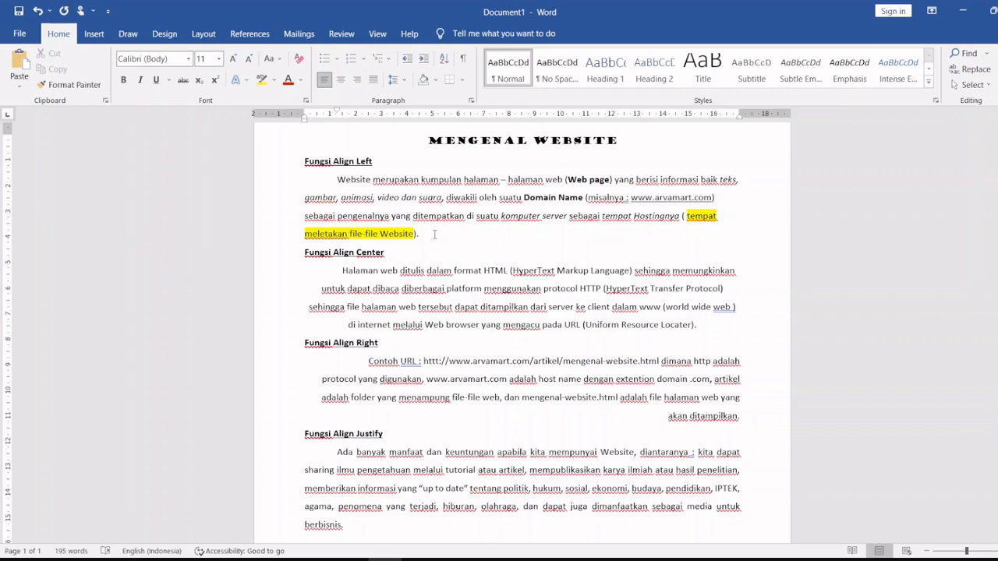
In the Align Center paragraph, bold "HTML" and "HTTP" and italicise "HyperText Markup Language" and "HyperText Transfer Protocol".
key(alt+Tab)
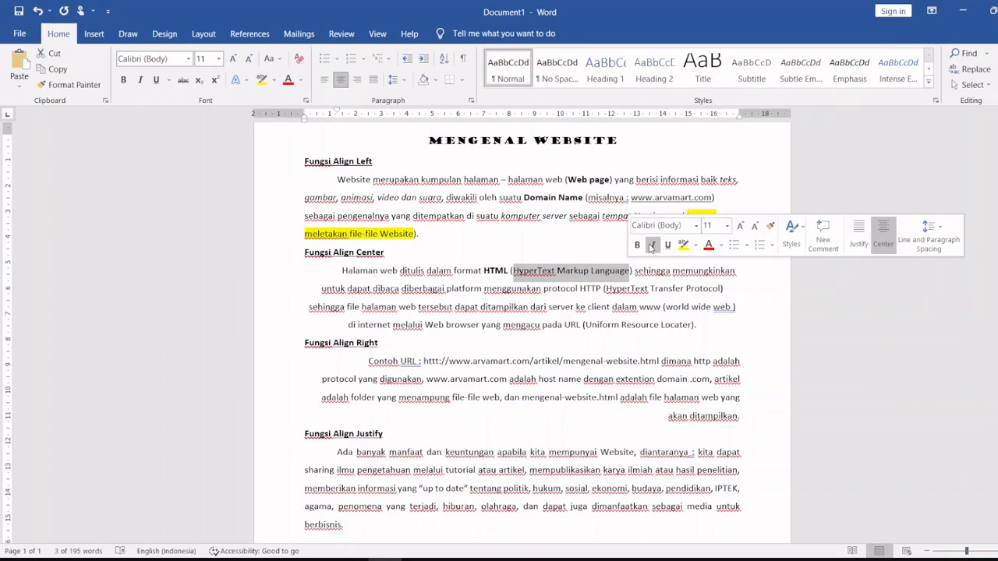
click(651, 247)
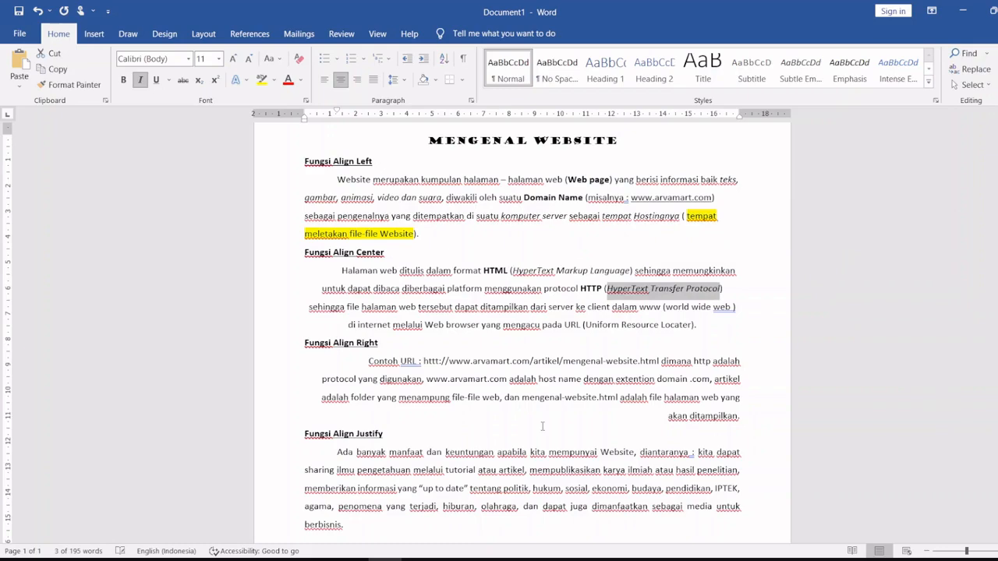
Following w3.jpg, italicise "www (world wide web )", bold "Web browser" and "URL", and give "Uniform Resource Locater" an outline effect with green highlighting.
key(alt+Tab)
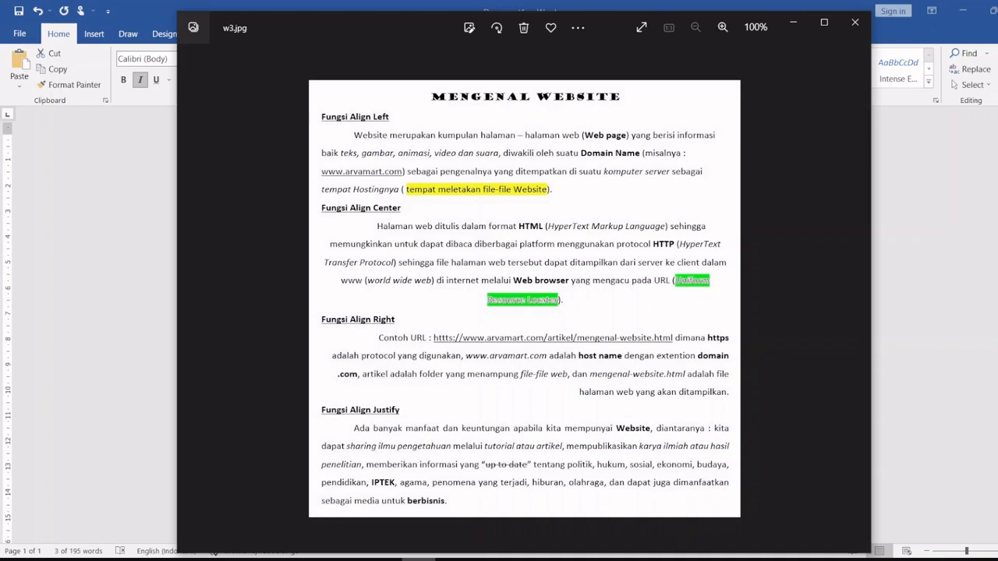
key(alt+Tab)
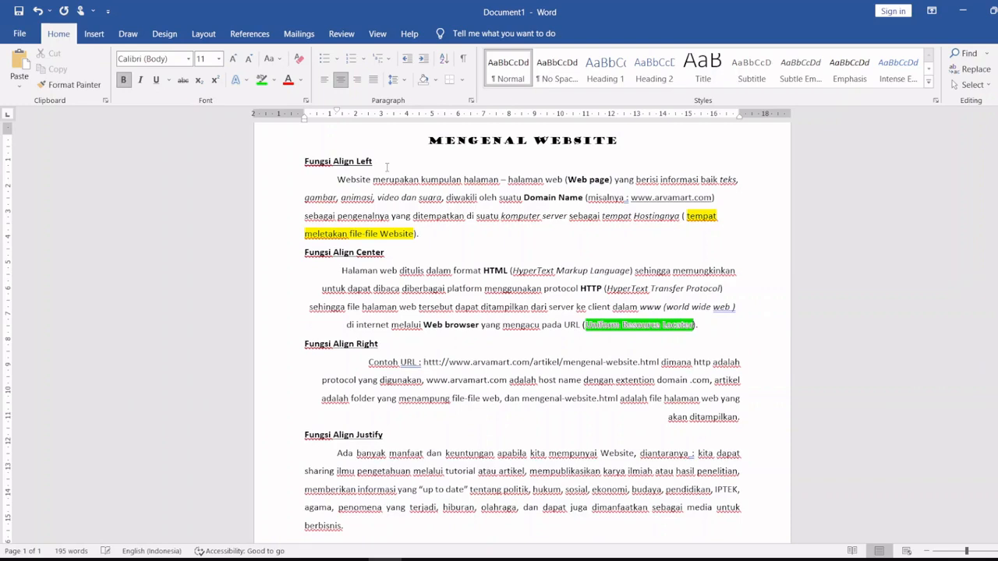
double_click(571, 325)
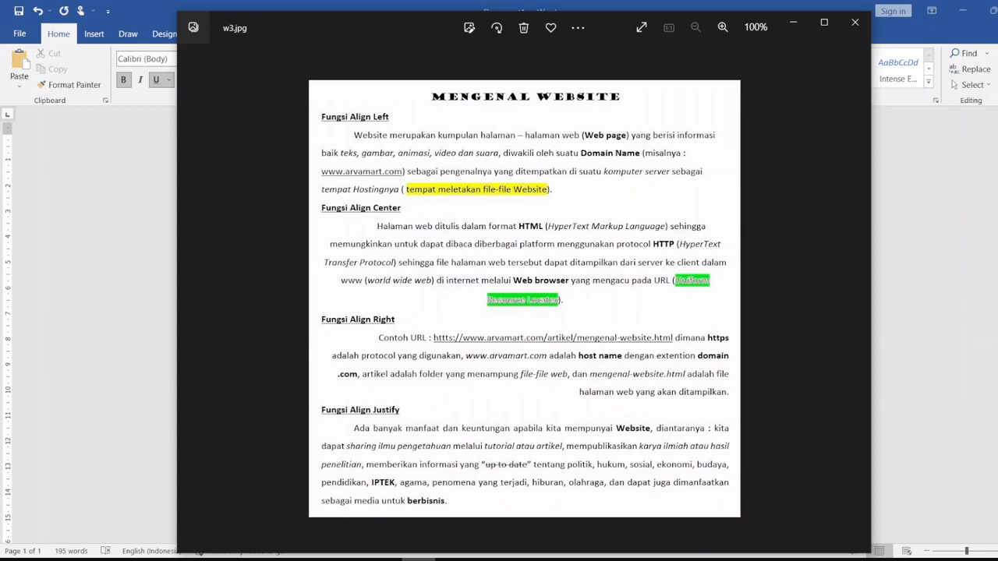
key(alt+Tab)
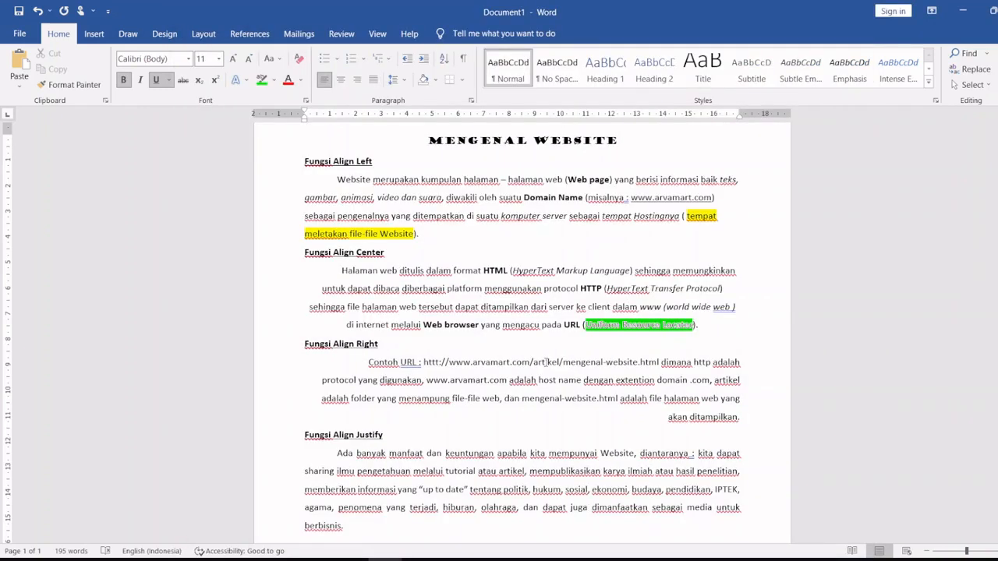
click(435, 361)
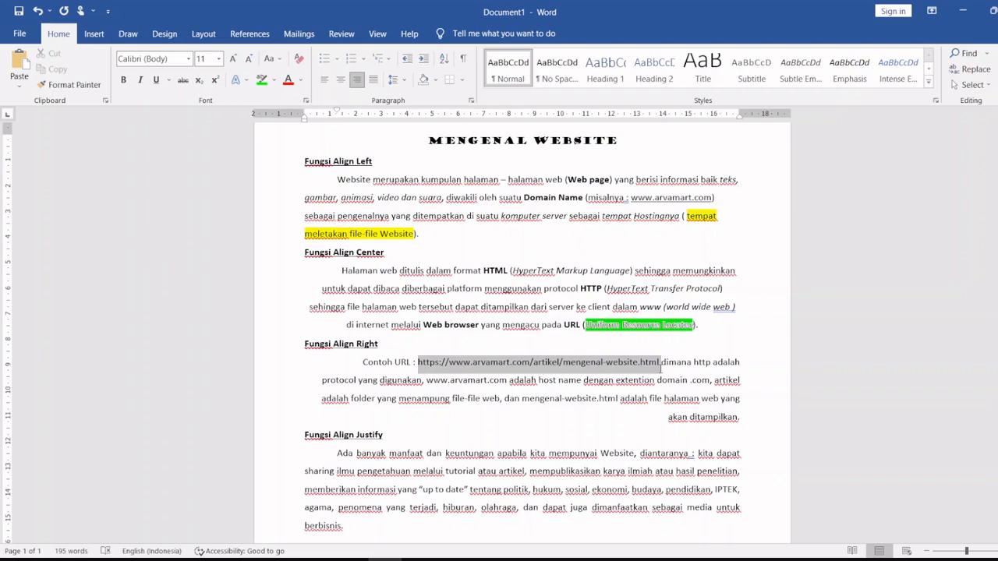
drag(661, 362, 661, 361)
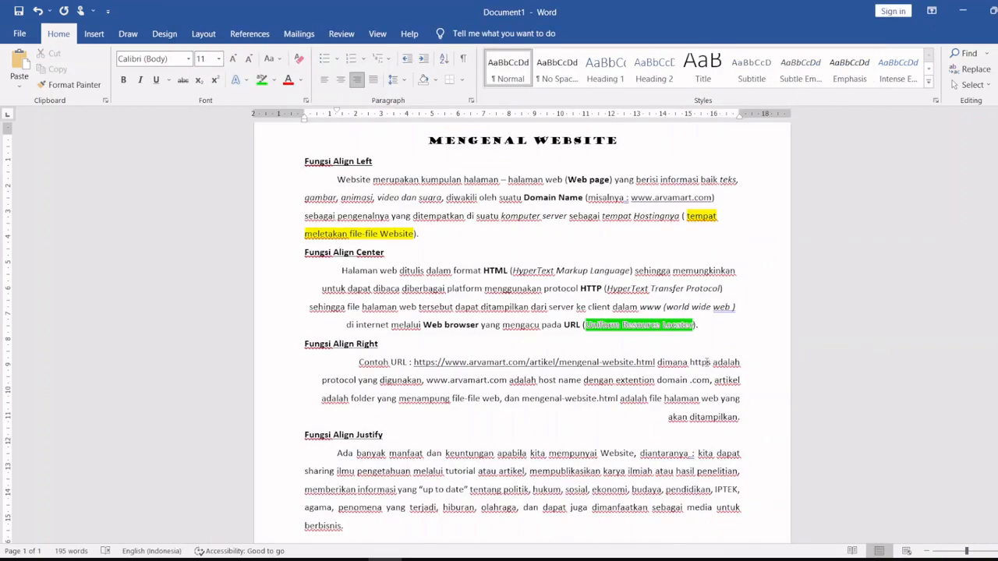
double_click(707, 362)
key(ctrl+b)
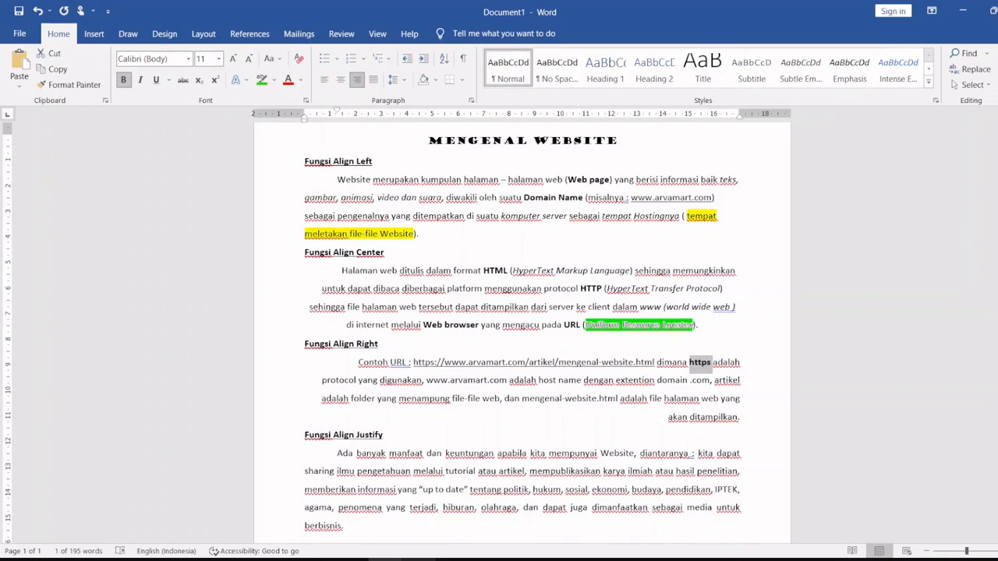
click(418, 559)
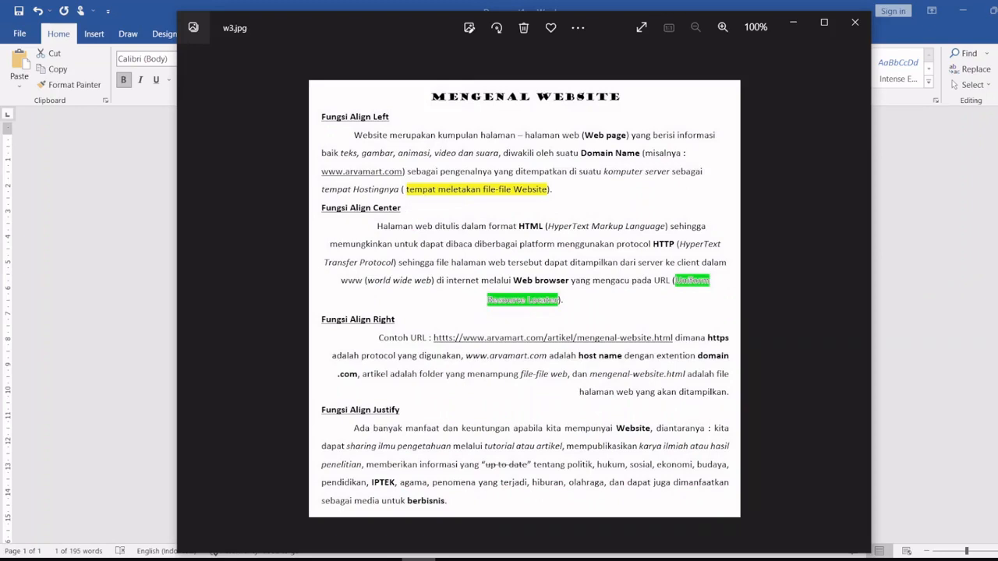
click(418, 560)
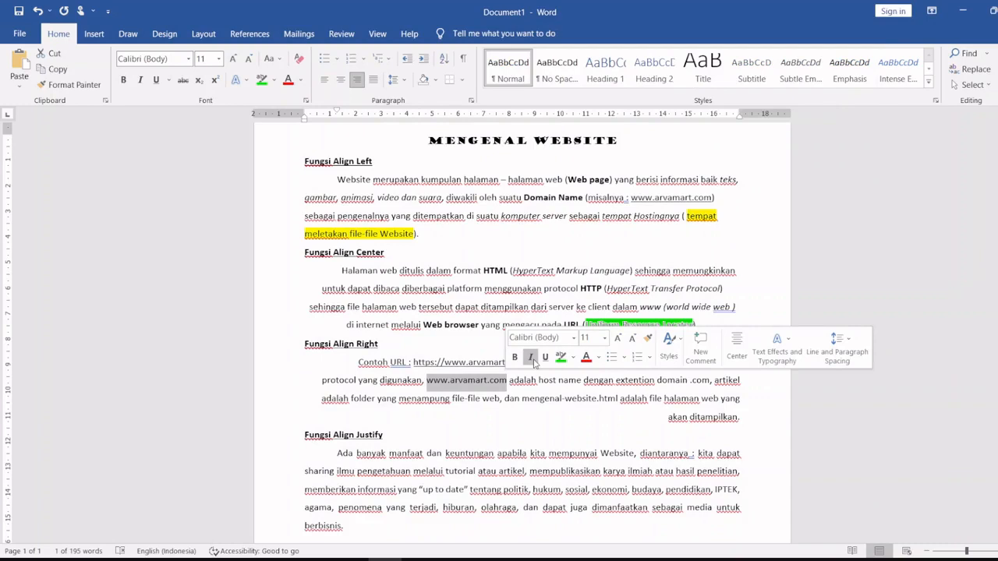
click(530, 358)
drag(539, 381, 582, 380)
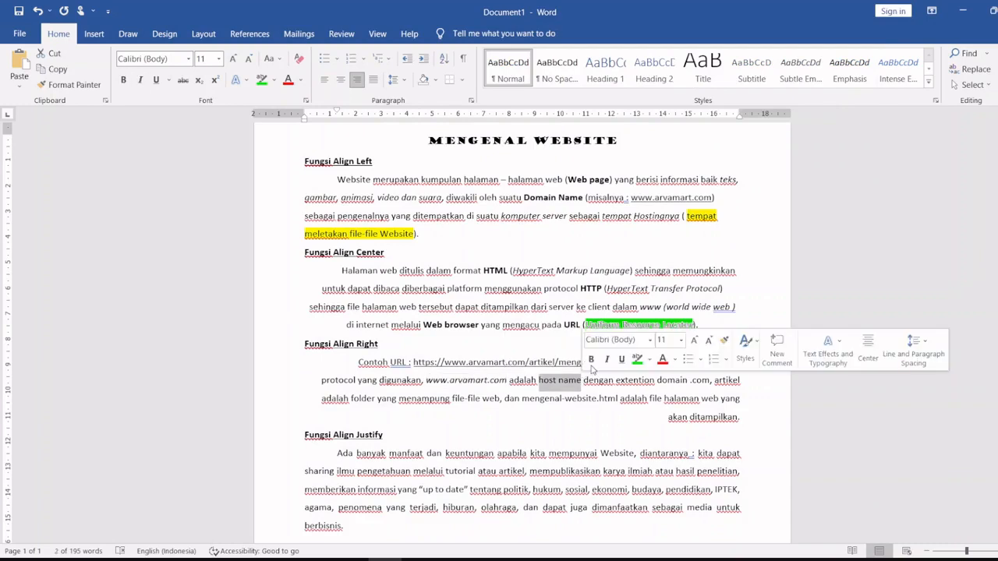
click(590, 359)
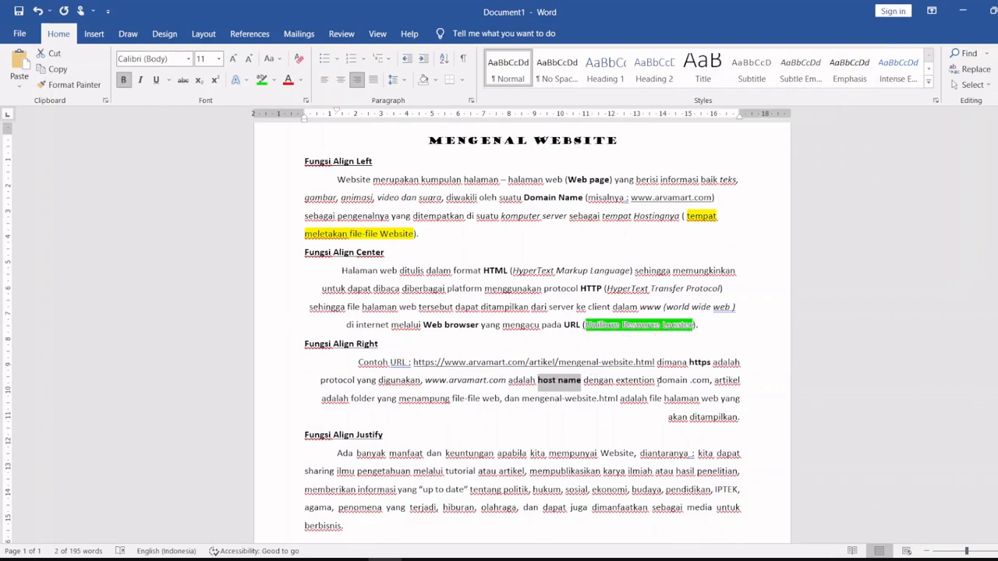
drag(657, 380, 709, 381)
key(ctrl+b)
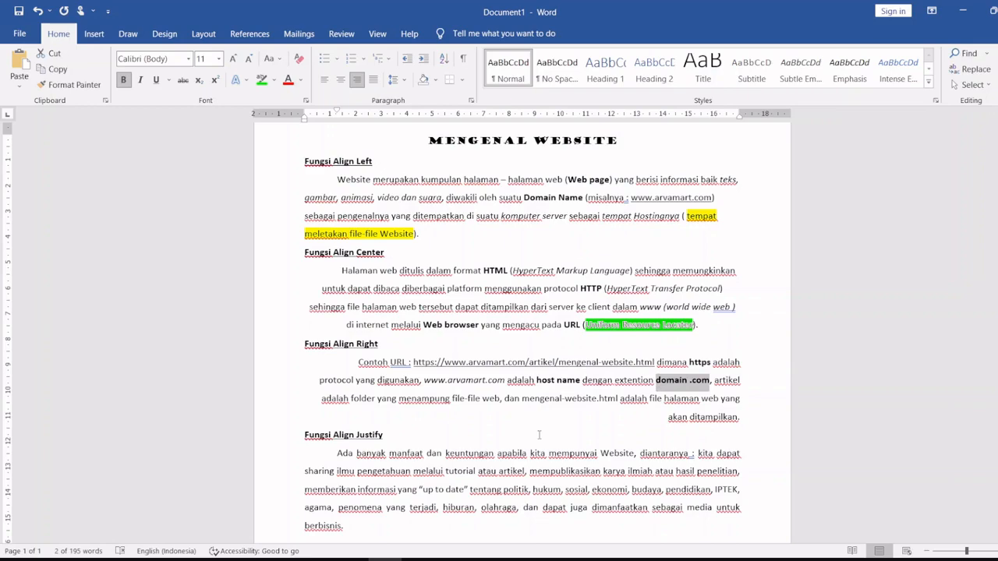
Check w3.jpg and italicise "file-file web" and "mengenal-website.html" in the Align Right paragraph.
click(418, 558)
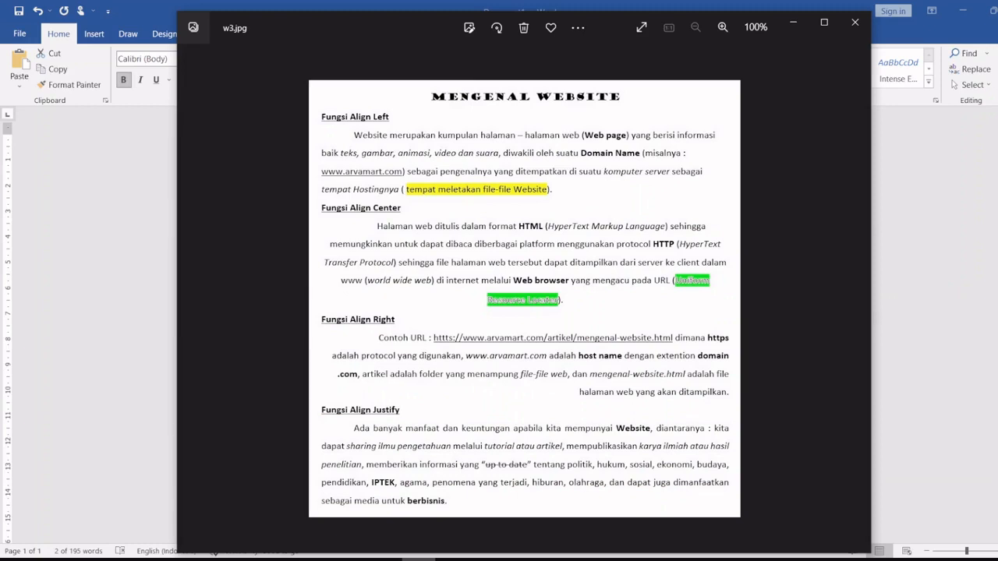
click(418, 559)
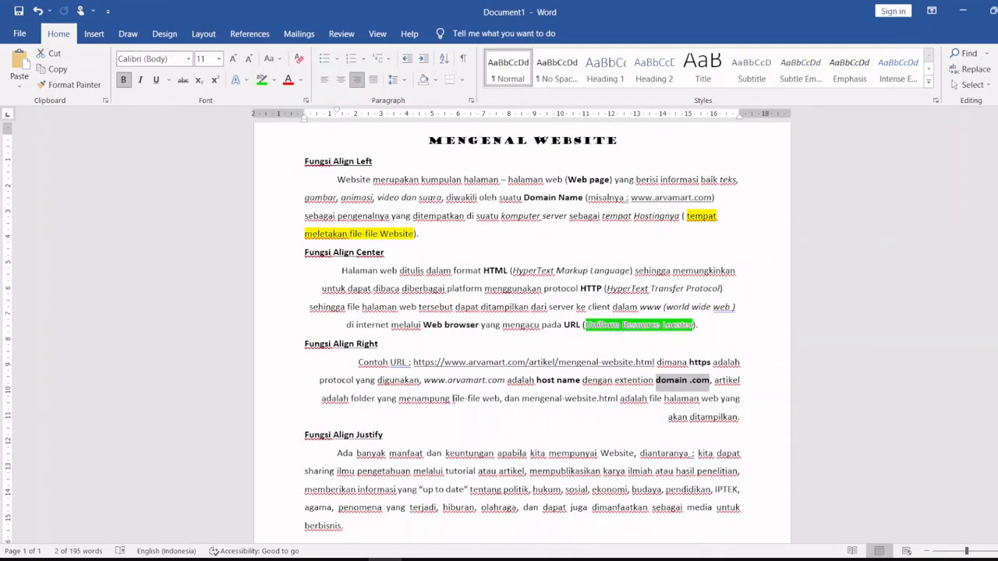
drag(453, 399, 499, 398)
click(522, 375)
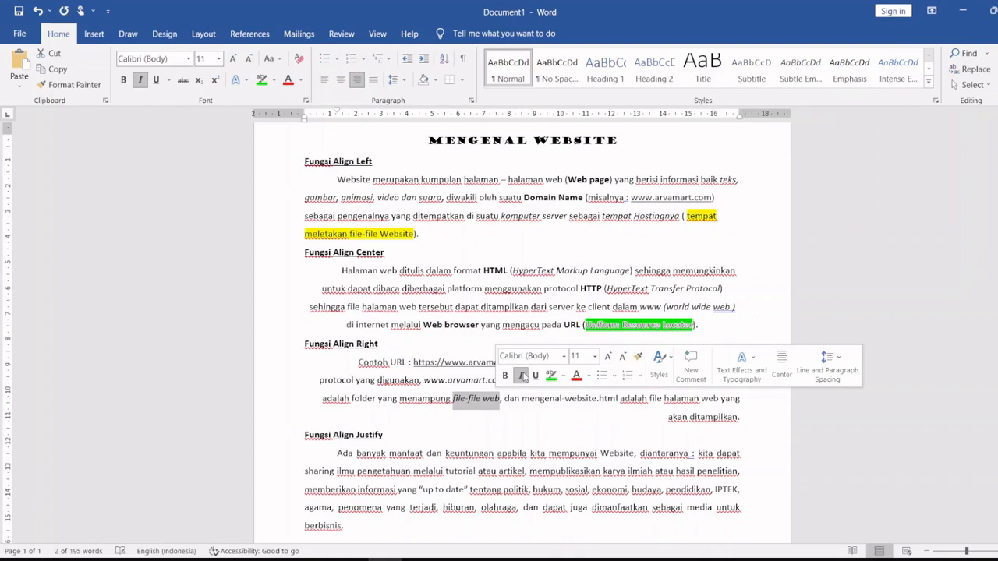
drag(521, 398, 619, 399)
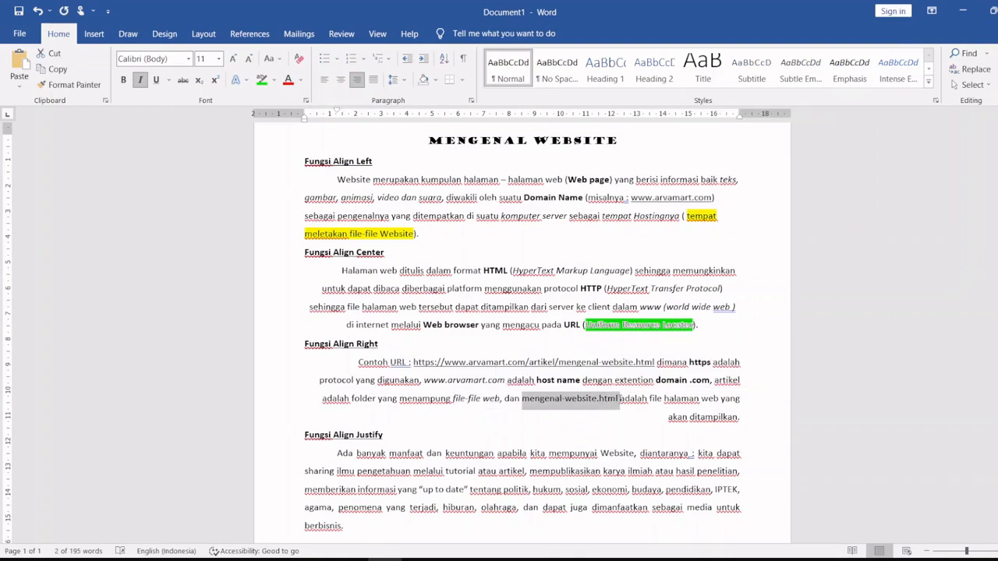
click(642, 381)
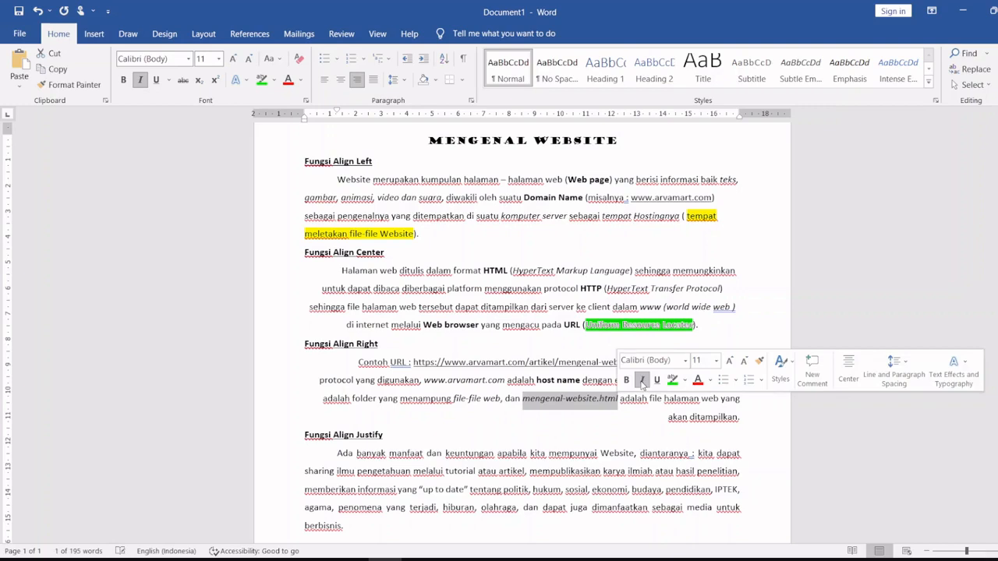
click(517, 435)
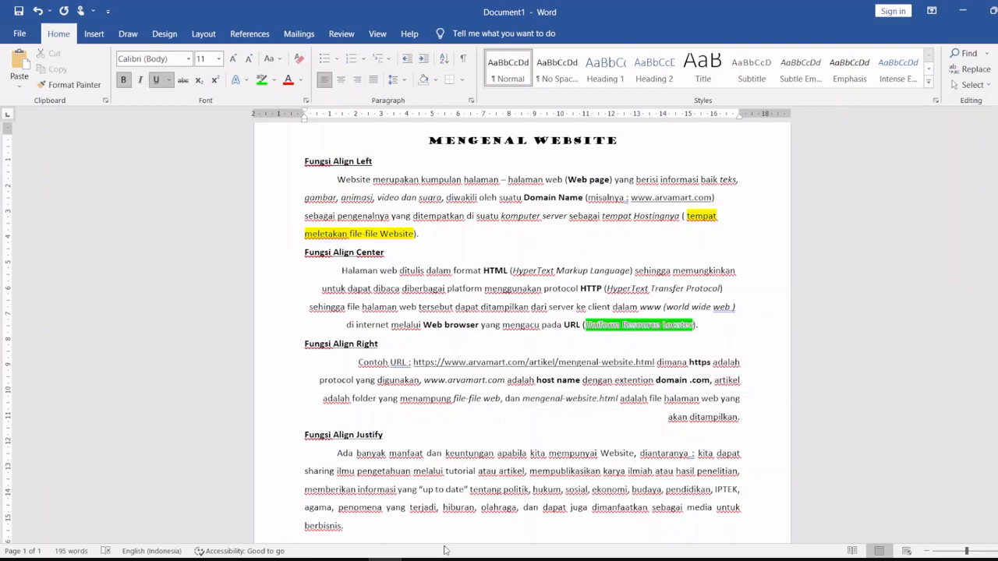
Following w3.jpg, bold "Website" and italicise "sharing ilmu pengetahuan" and "tutorial atau artikel" in the Align Justify paragraph.
click(418, 559)
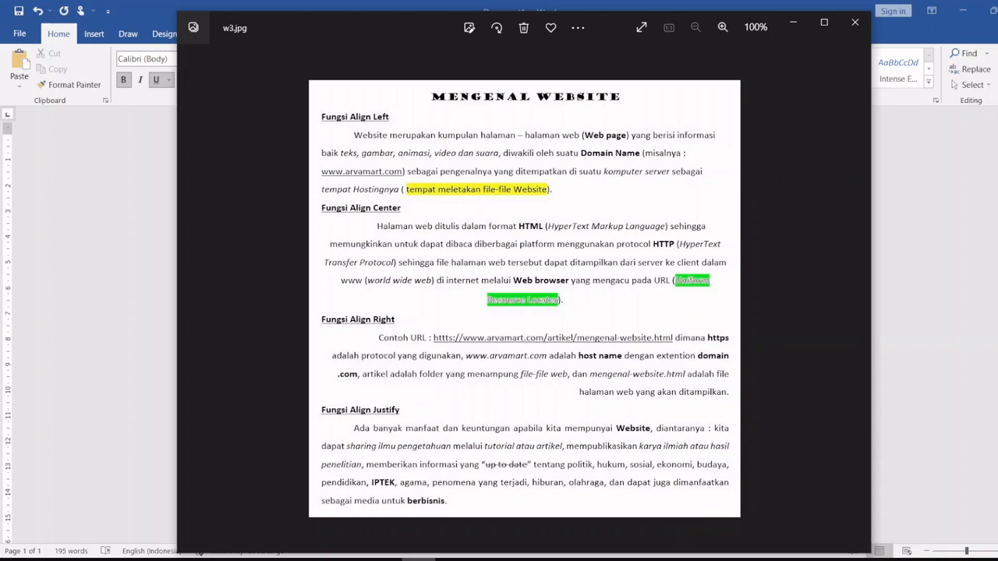
click(418, 559)
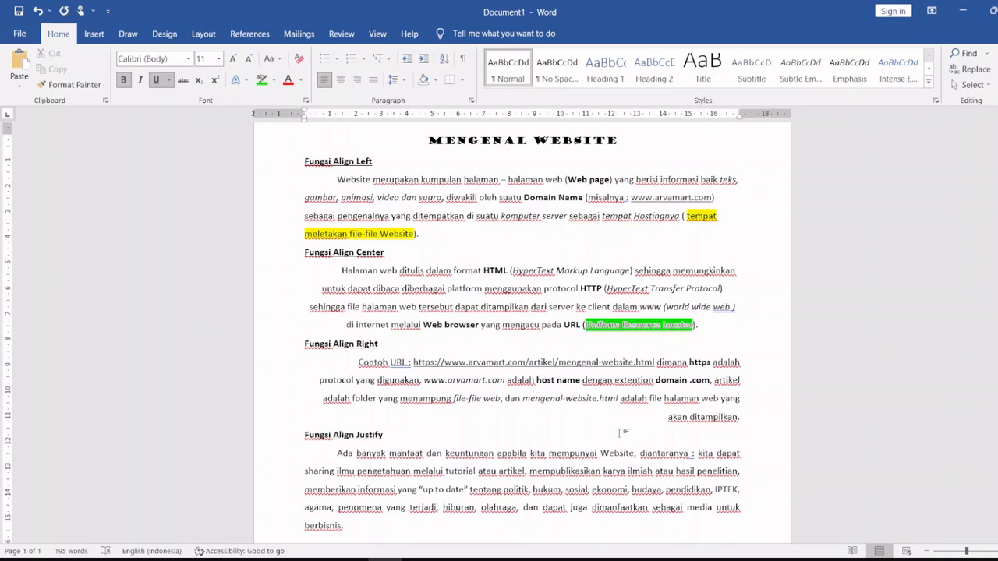
double_click(616, 453)
key(ctrl+b)
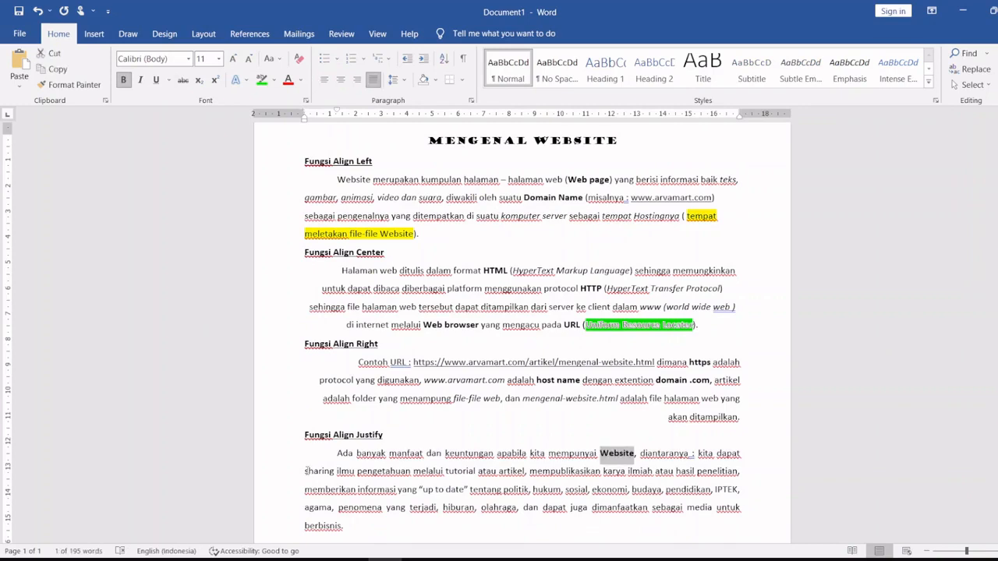
drag(305, 470, 408, 472)
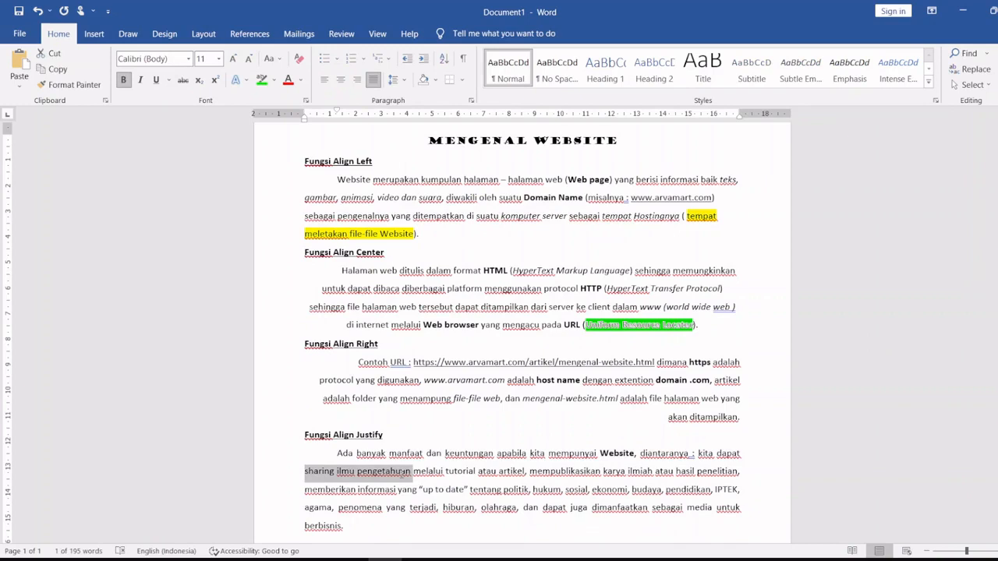
key(ctrl+i)
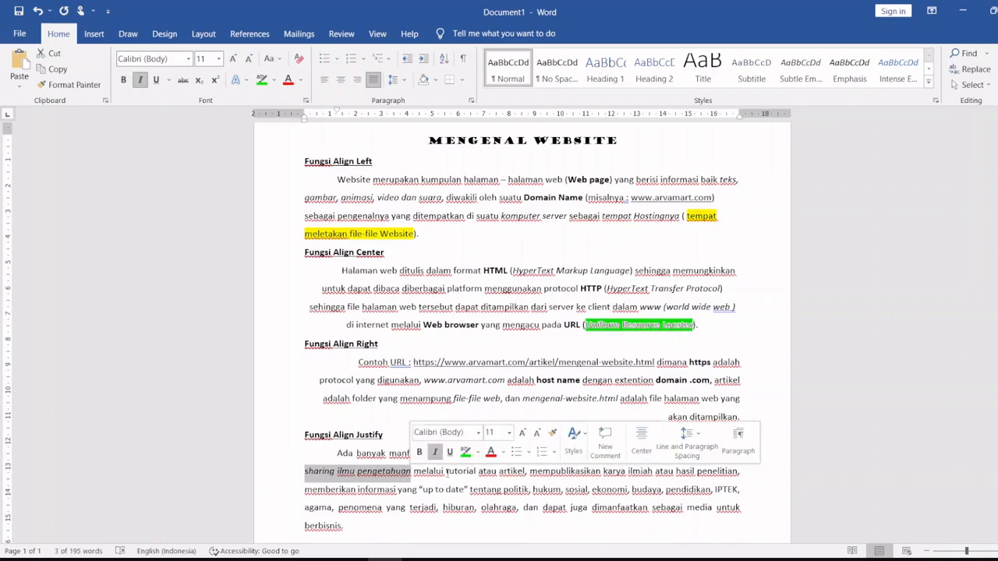
drag(446, 472, 526, 472)
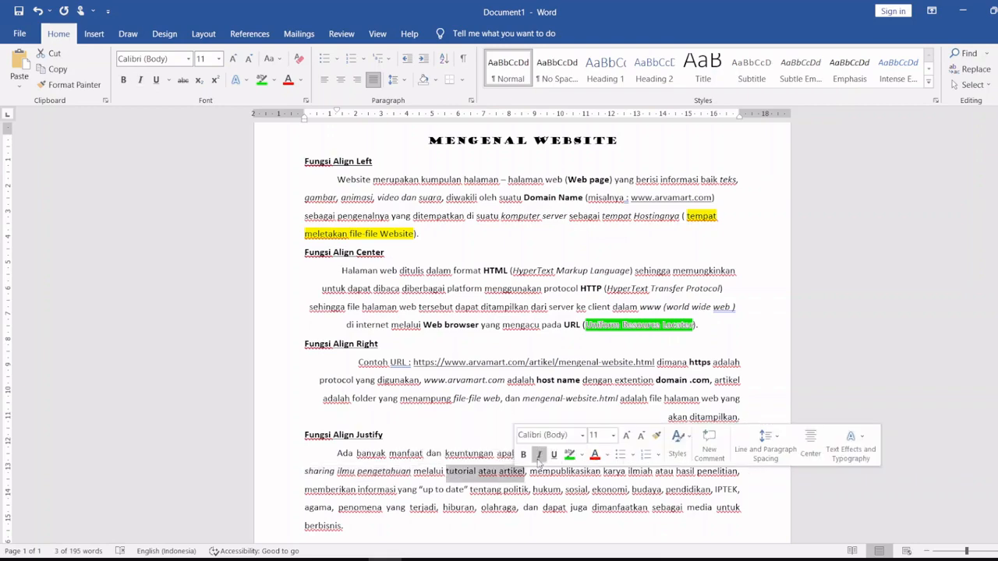
click(538, 456)
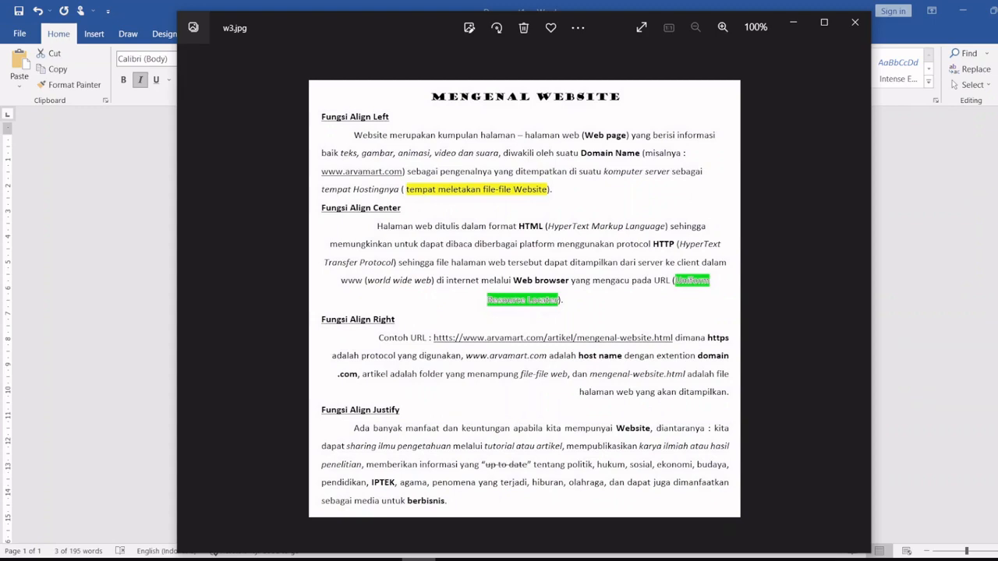
In the Align Justify paragraph, italicise "karya ilmiah atau hasil penelitian" and apply strikethrough to "up to date" as in w3.jpg.
key(alt+Tab)
drag(605, 471, 656, 470)
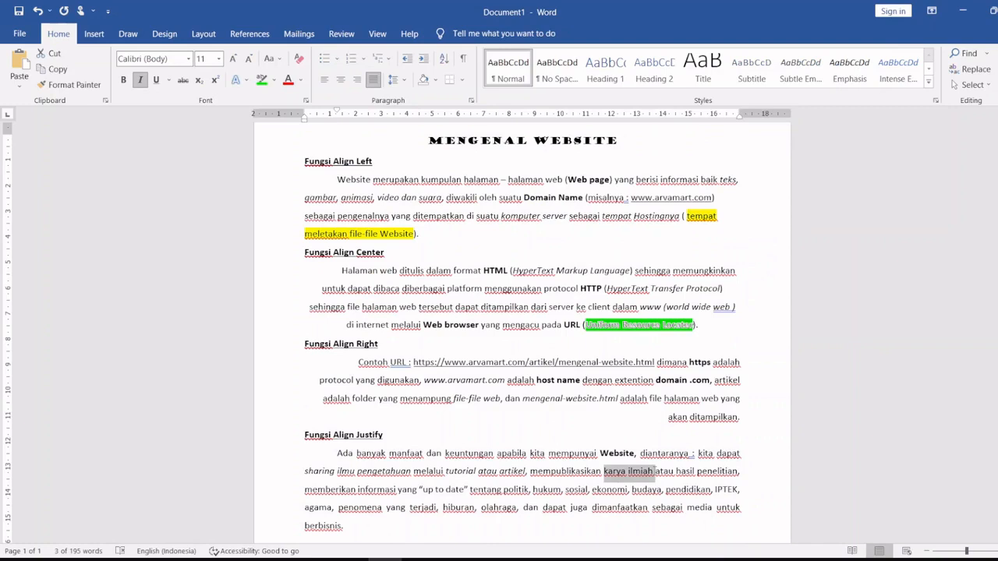
drag(655, 470, 737, 472)
click(715, 449)
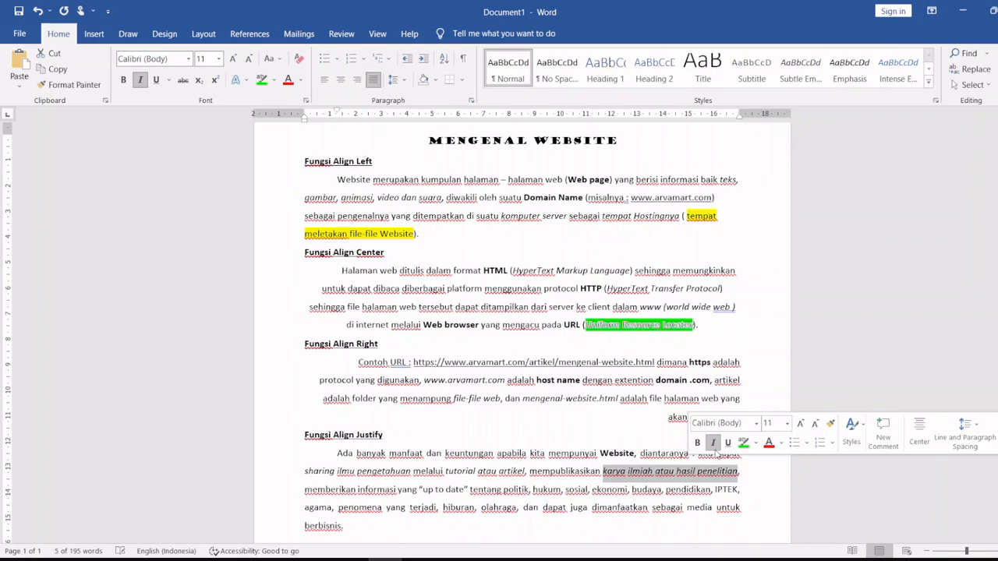
drag(422, 490, 464, 490)
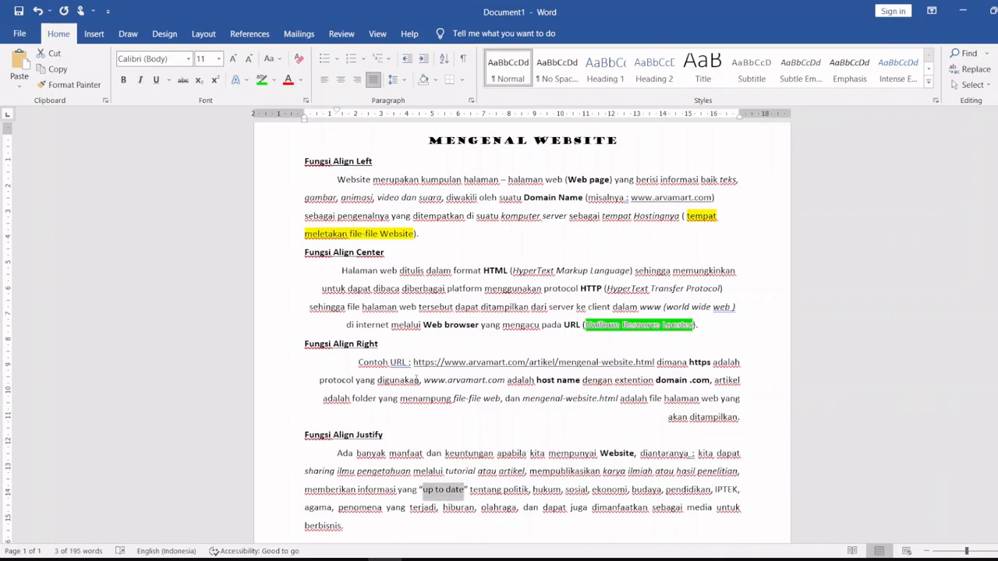
click(184, 80)
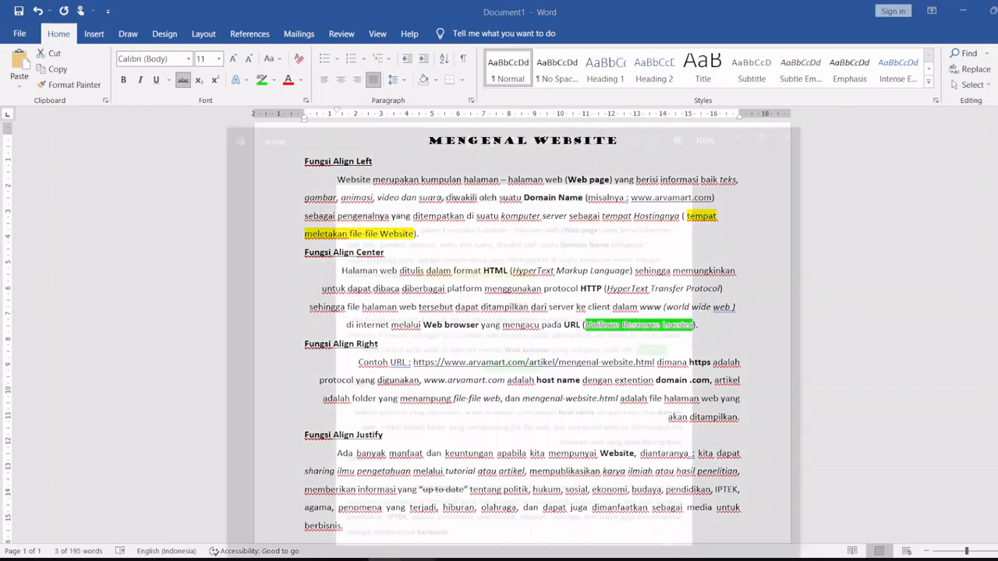